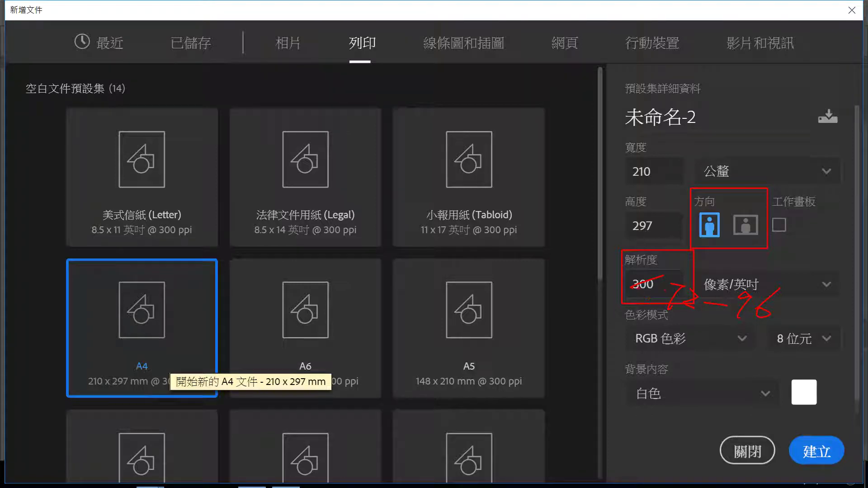
- Create a new portrait A4 document, 210 x 297 mm at 300 ppi, in 8-bit RGB with a white background
left_click_drag(644, 295, 651, 261)
key("Escape")
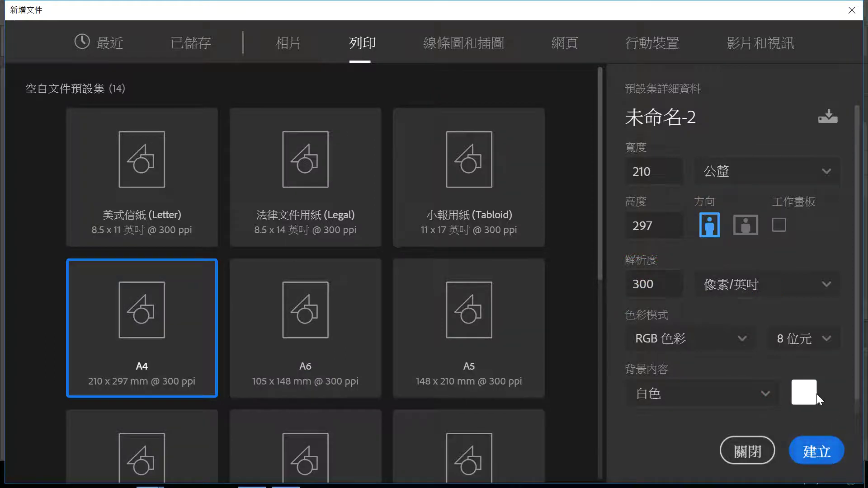
left_click(814, 451)
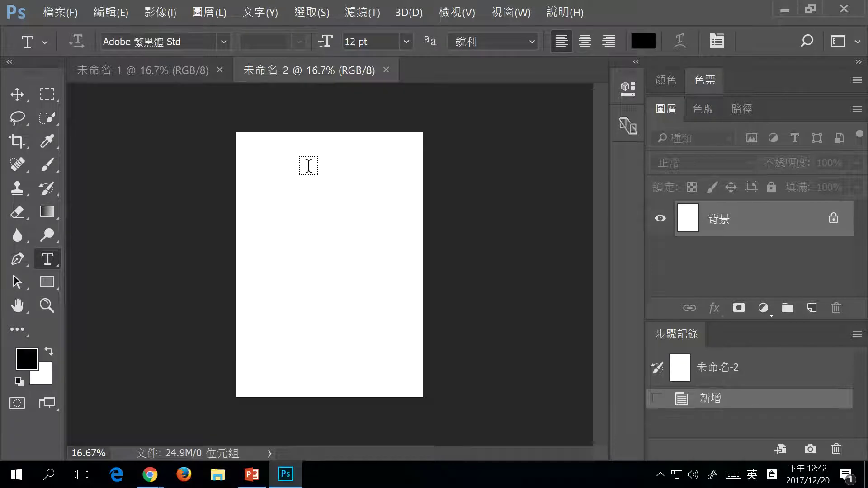
- Close the blank document 未命名-1 and keep 未命名-2 open
left_click(130, 72)
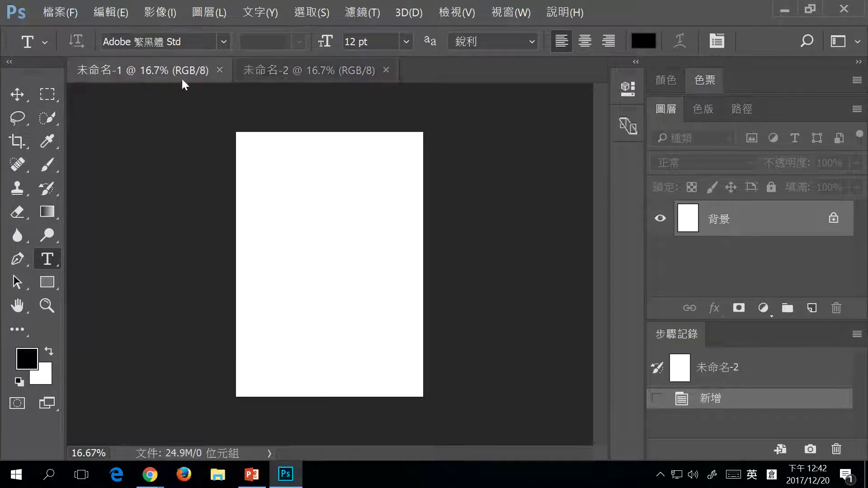
left_click(276, 78)
left_click(219, 70)
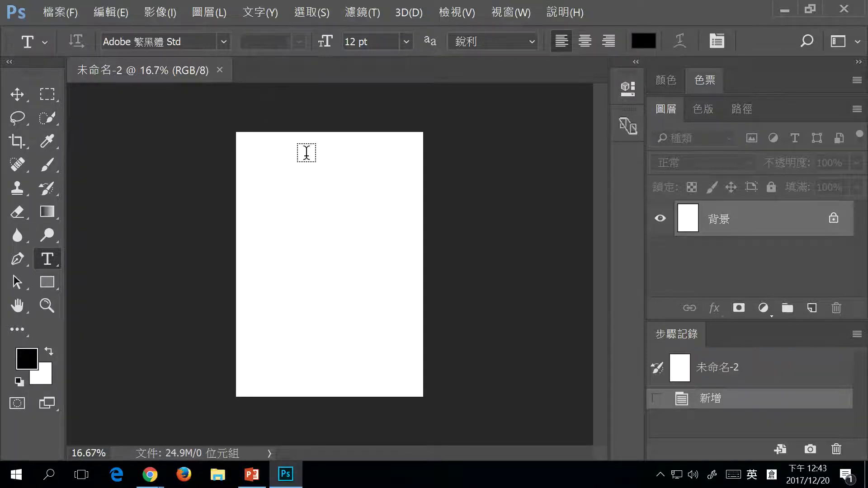
- Go to the desktop, open the nested 01圖層應用 folder and maximize its window
left_click(785, 9)
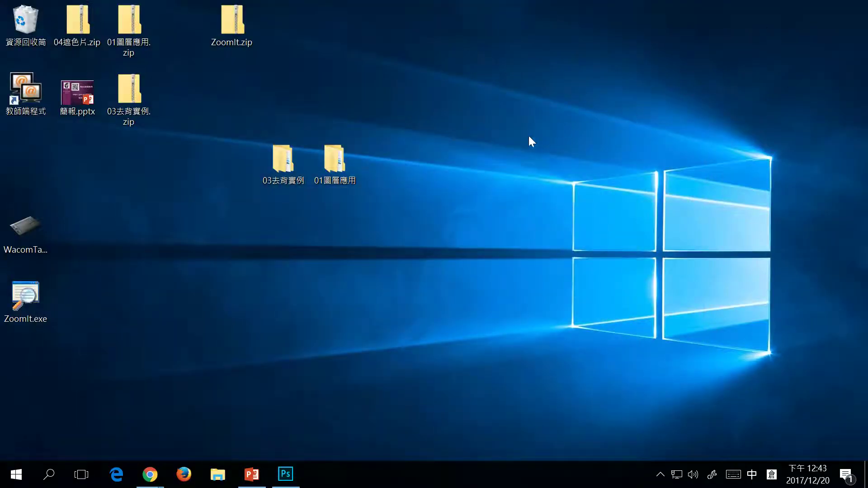
double_click(335, 165)
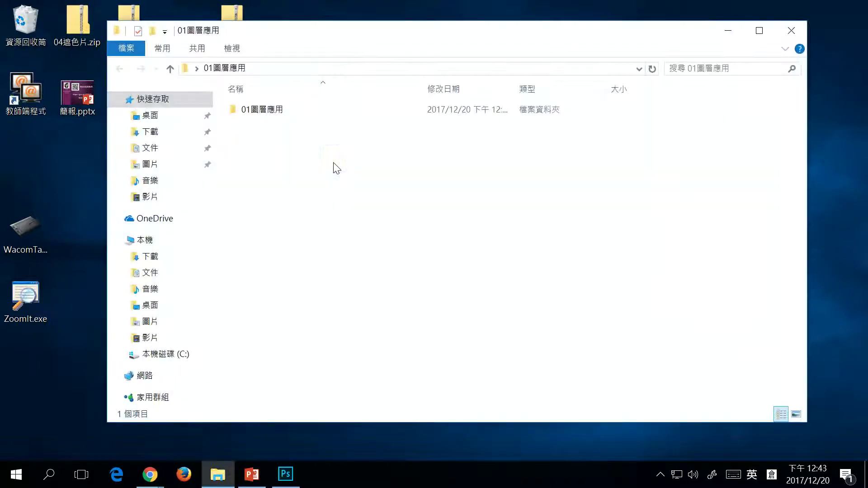
double_click(292, 110)
double_click(482, 34)
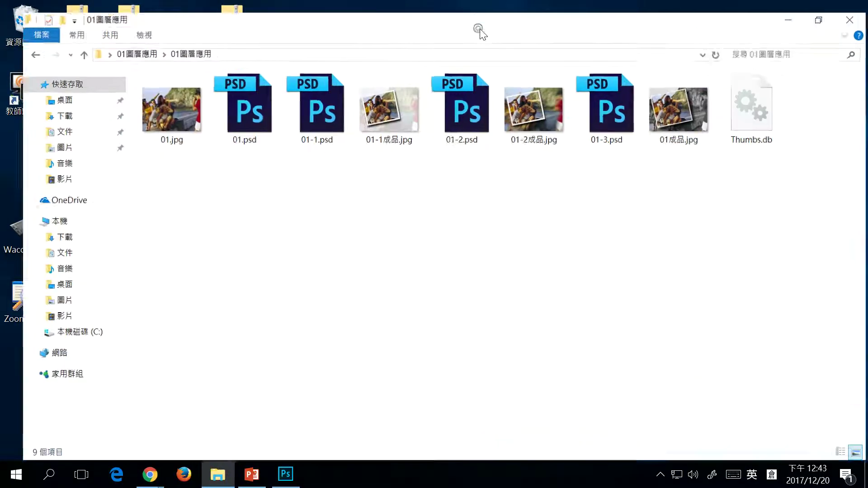
- View the original photo 01.jpg in the Photos app and close it again
double_click(156, 103)
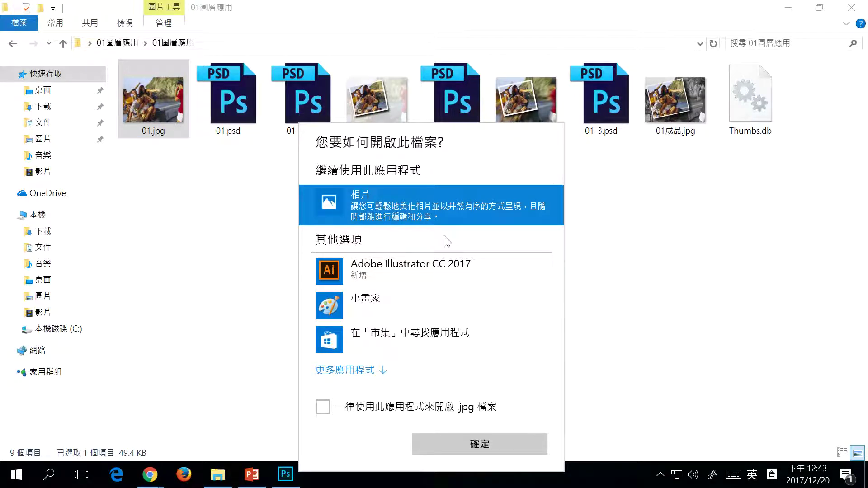
double_click(457, 221)
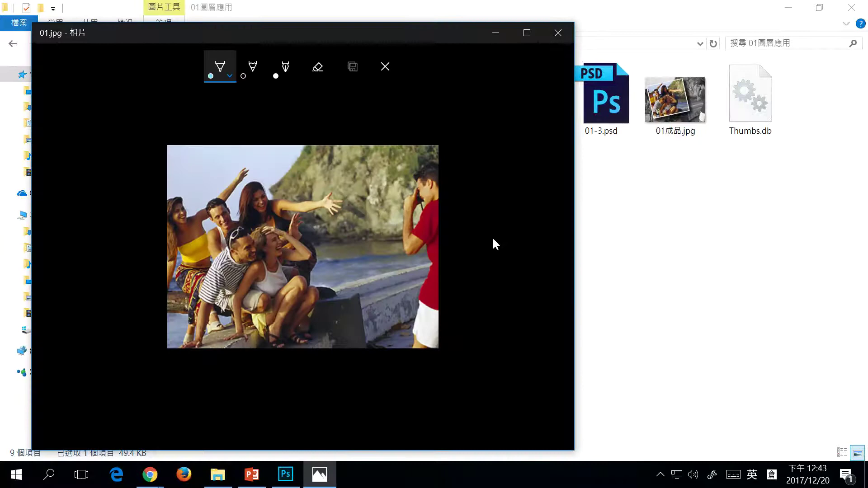
left_click(558, 33)
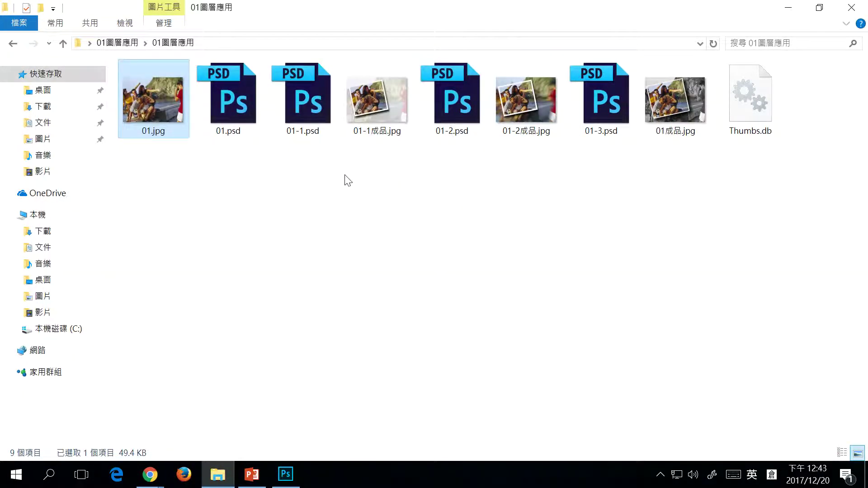
- View the finished examples 01-1成品.jpg, 01-2成品.jpg and 01成品.jpg one after another, closing each
double_click(379, 102)
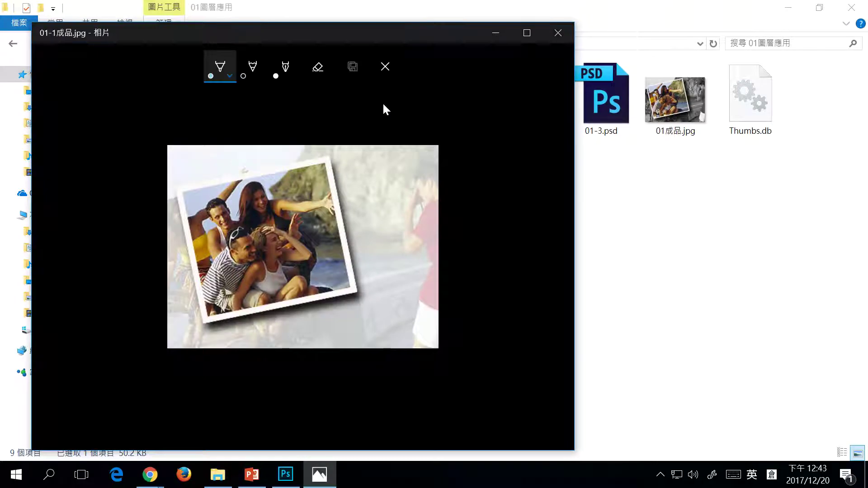
left_click(558, 33)
double_click(536, 107)
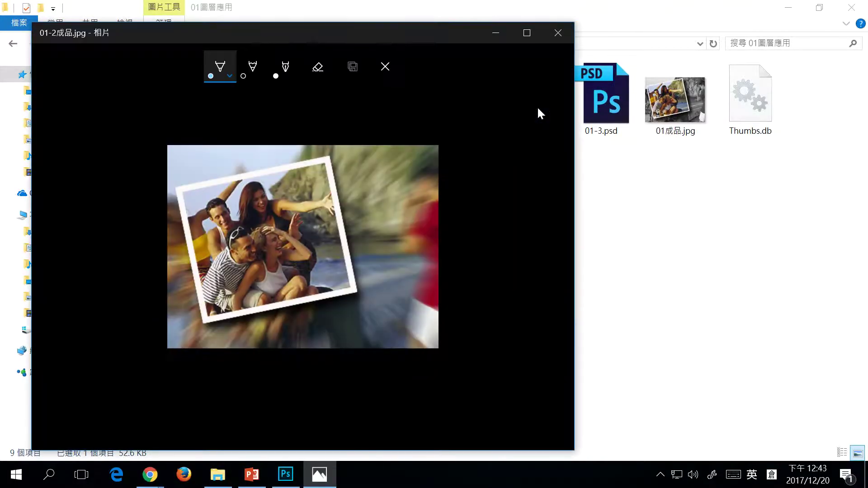
left_click(558, 32)
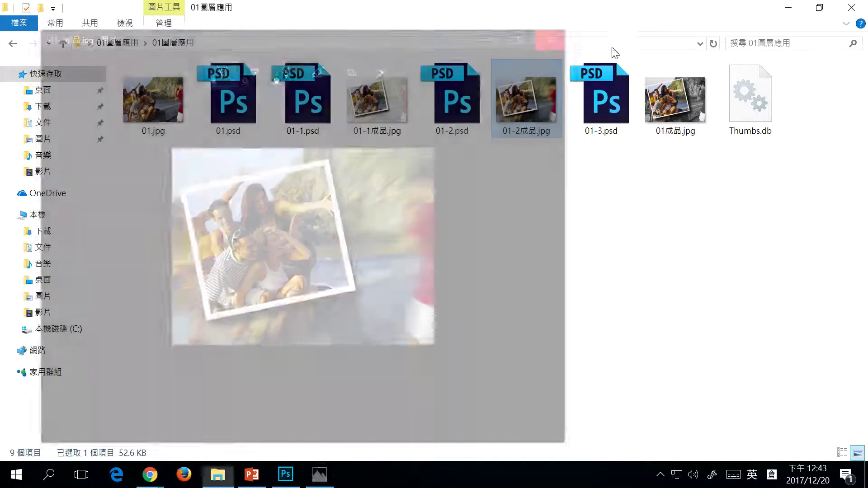
double_click(675, 119)
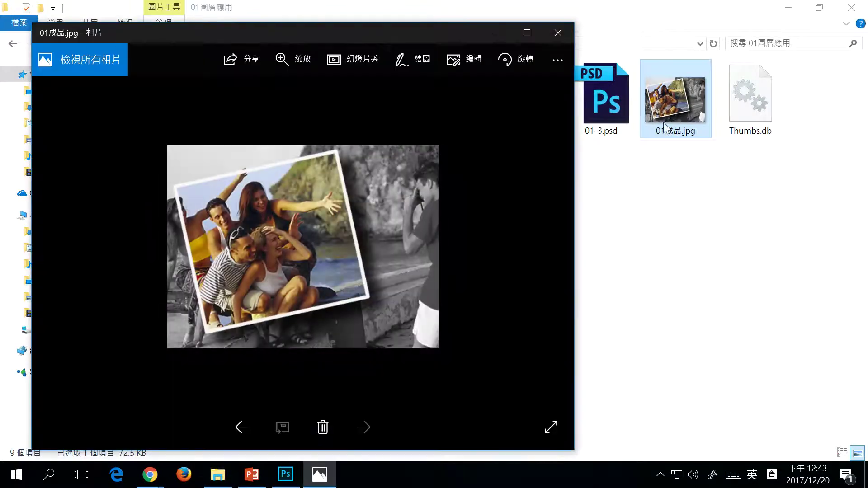
left_click(558, 32)
left_click(248, 167)
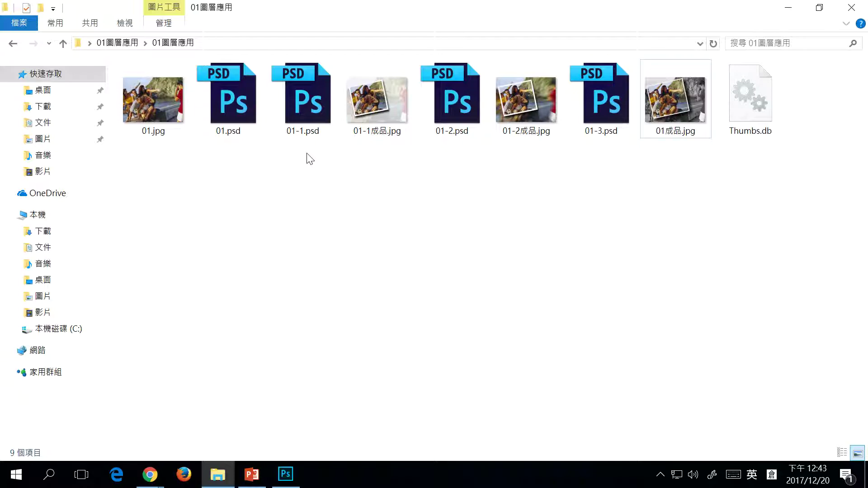
- Switch back to Photoshop and open 01.jpg from the nested 01圖層應用 folder on the desktop
left_click(286, 476)
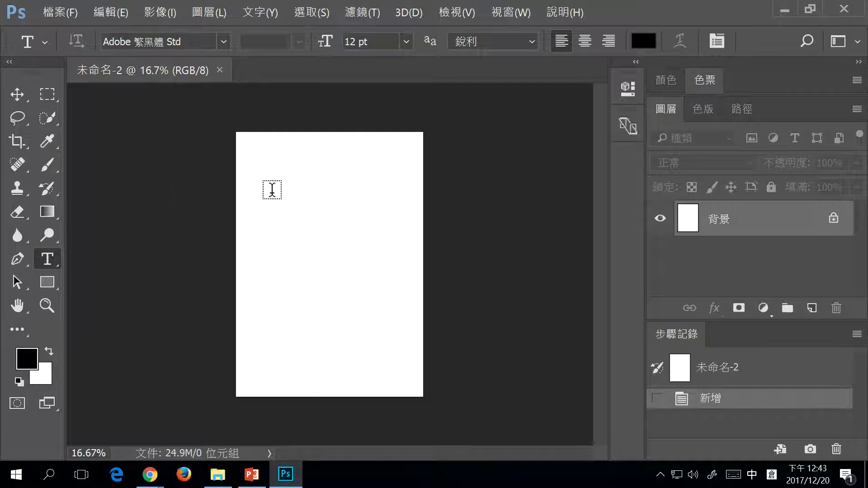
left_click(71, 14)
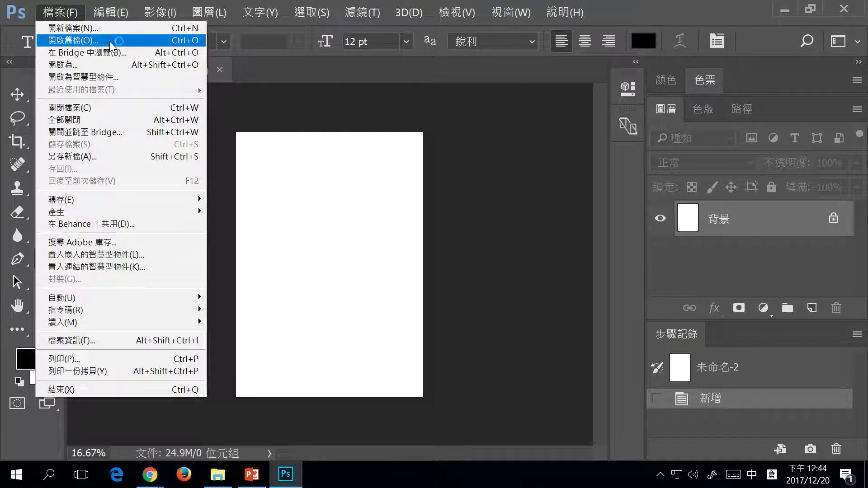
left_click(107, 39)
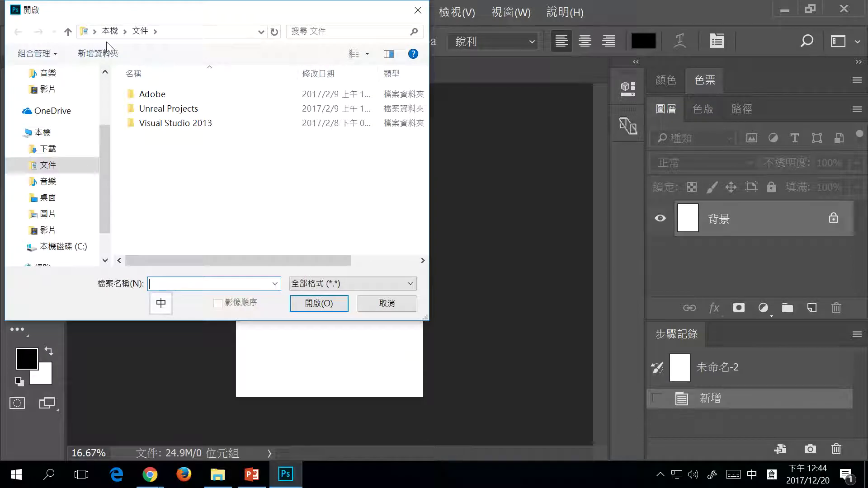
left_click(67, 198)
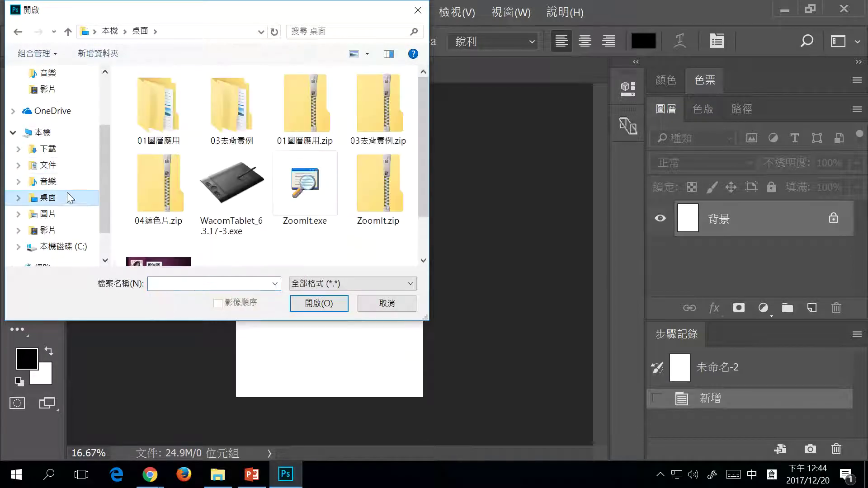
left_click(166, 108)
double_click(165, 108)
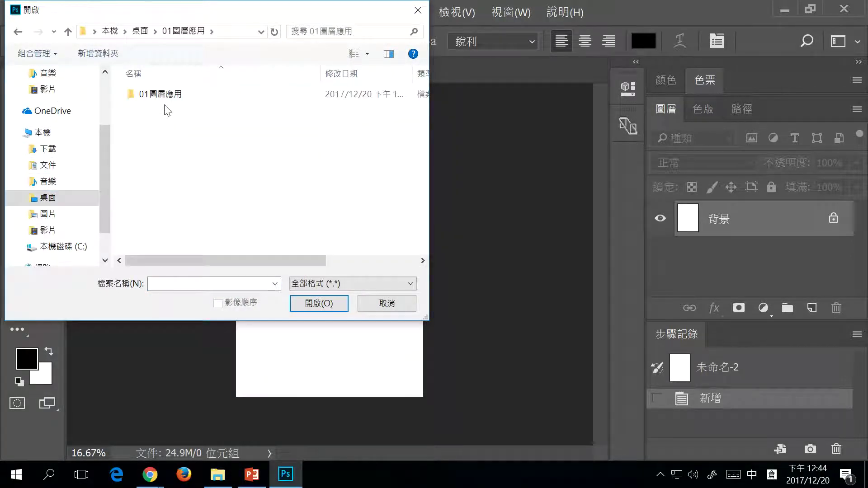
double_click(168, 109)
left_click(165, 105)
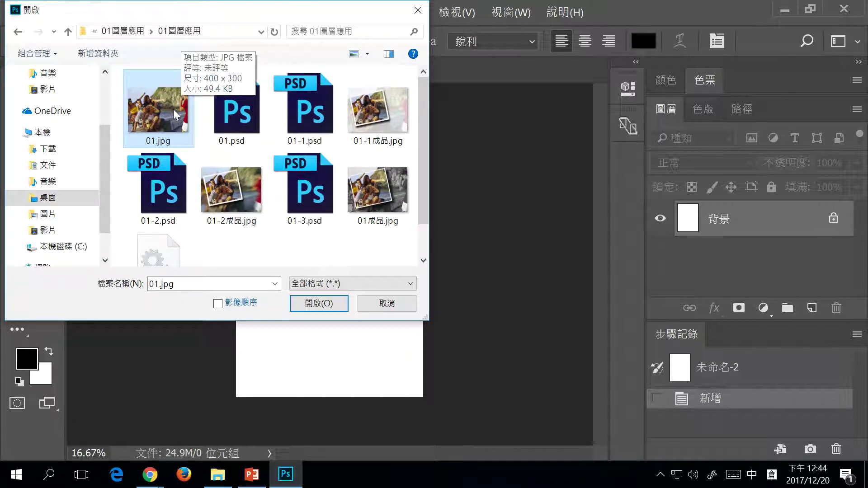
left_click(330, 303)
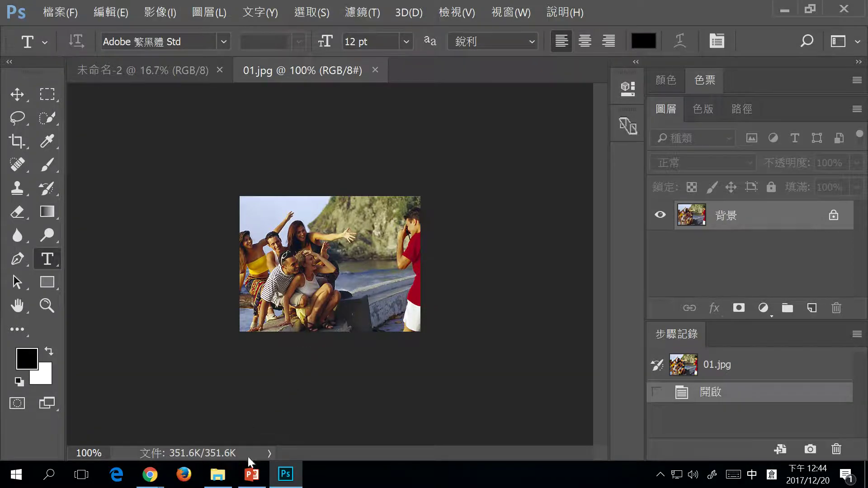
- Switch to PowerPoint, enlarge blank slide 4 and handwrite the heading 快速鍵 with a black pen
left_click(251, 476)
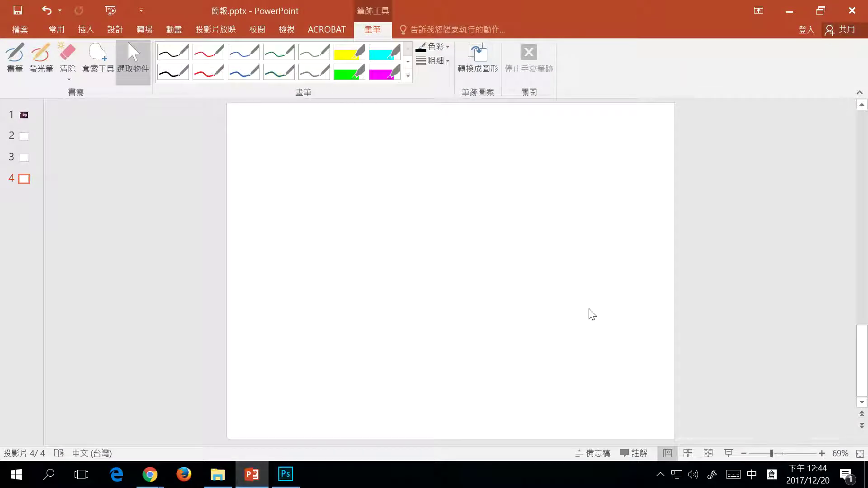
left_click(822, 454)
left_click(822, 453)
left_click(822, 454)
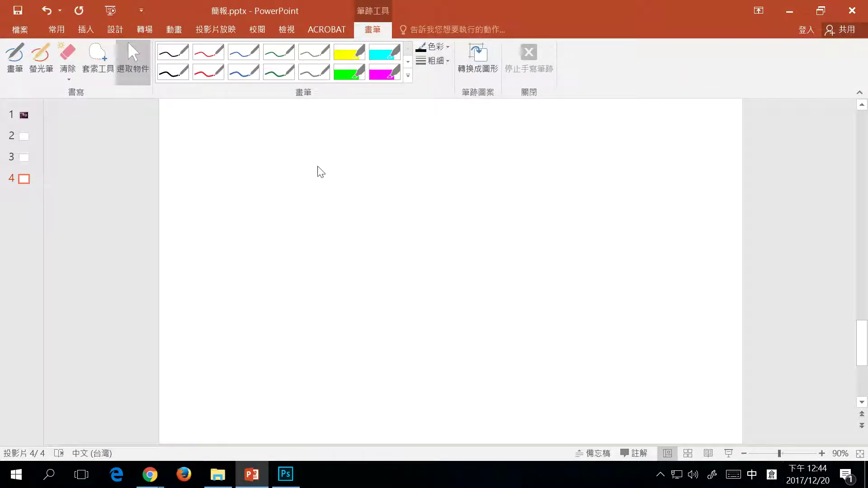
left_click(180, 70)
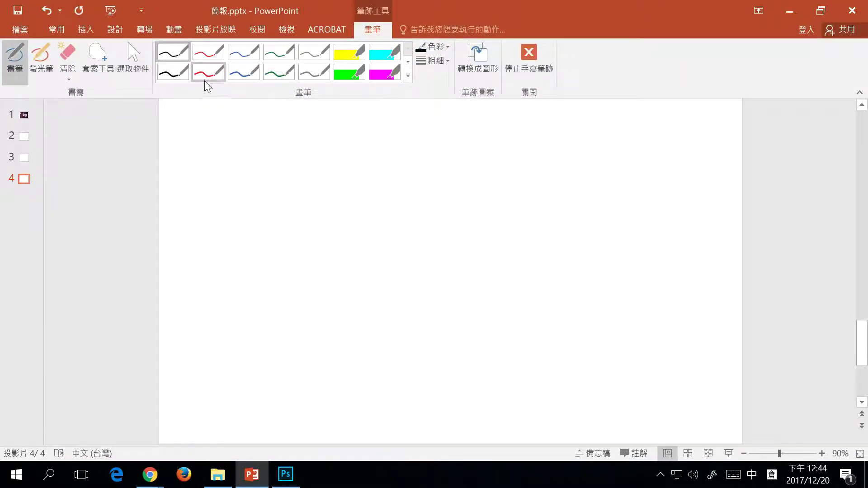
mouse_move(199, 129)
left_mouse_down()
mouse_move(231, 144)
mouse_move(258, 135)
mouse_move(244, 146)
mouse_move(256, 152)
left_mouse_up()
mouse_move(265, 130)
left_mouse_down()
mouse_move(278, 132)
mouse_move(287, 151)
left_mouse_up()
mouse_move(288, 121)
left_mouse_down()
mouse_move(301, 131)
mouse_move(299, 144)
mouse_move(293, 135)
left_mouse_up()
left_click_drag(289, 138, 297, 147)
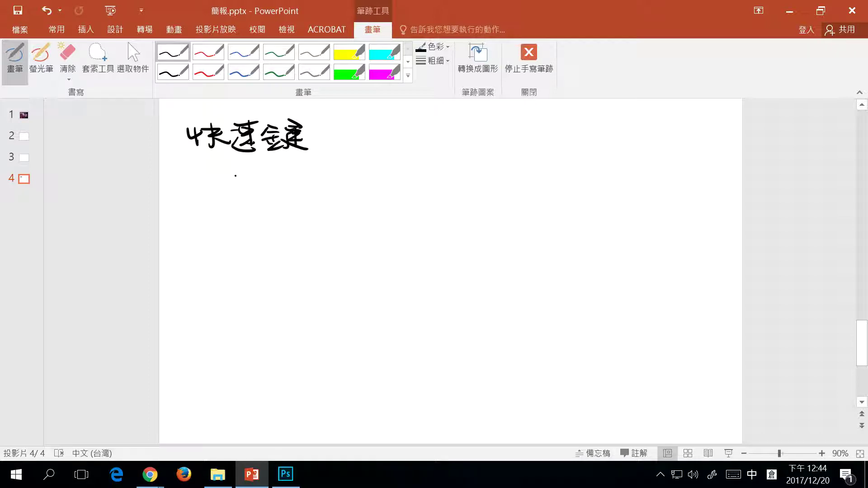
- Handwrite the line "放大 Ctrl +" below the heading on the slide
left_click_drag(211, 193, 211, 198)
left_click_drag(199, 202, 216, 199)
mouse_move(208, 203)
left_mouse_down()
mouse_move(212, 217)
mouse_move(235, 206)
left_mouse_up()
left_click_drag(222, 207, 237, 218)
mouse_move(248, 202)
left_mouse_down()
mouse_move(260, 199)
mouse_move(250, 218)
left_mouse_up()
left_click_drag(256, 208, 274, 216)
mouse_move(330, 199)
left_mouse_down()
mouse_move(332, 211)
mouse_move(351, 203)
left_mouse_up()
left_click_drag(340, 199, 350, 213)
mouse_move(355, 202)
left_mouse_down()
mouse_move(356, 212)
mouse_move(365, 202)
left_mouse_up()
mouse_move(369, 196)
left_mouse_down()
mouse_move(386, 212)
mouse_move(420, 203)
left_mouse_up()
left_click_drag(407, 195, 406, 222)
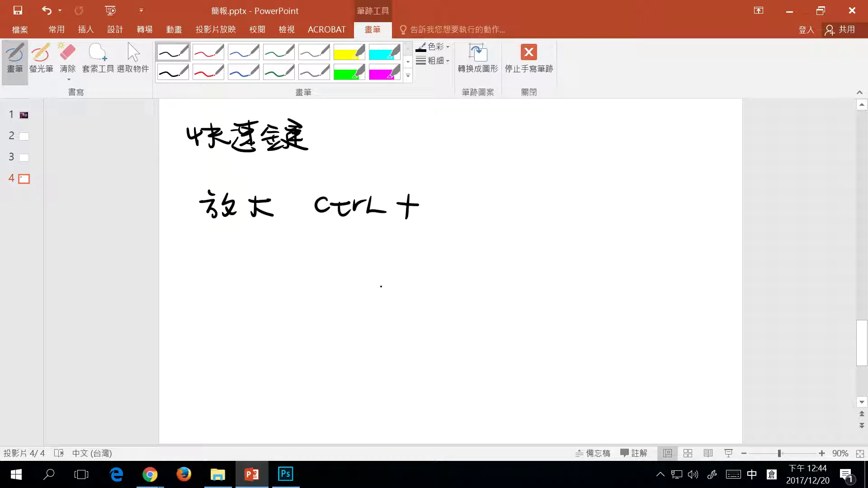
- Handwrite the line "縮小 Ctrl −" below the 放大 line
left_click_drag(197, 273, 216, 270)
mouse_move(216, 271)
left_mouse_down()
mouse_move(196, 287)
mouse_move(217, 266)
mouse_move(217, 292)
left_mouse_up()
left_click_drag(218, 274, 234, 289)
mouse_move(254, 274)
left_mouse_down()
mouse_move(242, 291)
mouse_move(273, 286)
left_mouse_up()
left_click_drag(329, 274, 322, 294)
left_click_drag(334, 284, 374, 277)
mouse_move(375, 274)
left_mouse_down()
mouse_move(394, 288)
mouse_move(431, 287)
left_mouse_up()
- Draw a ">" mark beside the 放大 and 縮小 lines and handwrite 編輯区 next to it
left_click_drag(458, 233, 462, 253)
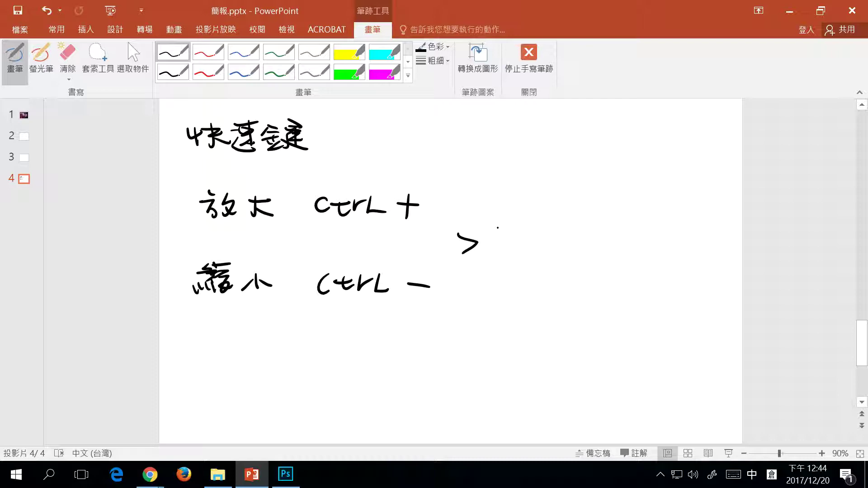
left_click_drag(498, 212, 492, 227)
left_click_drag(503, 218, 495, 232)
left_click_drag(485, 233, 493, 238)
mouse_move(505, 215)
left_mouse_down()
mouse_move(524, 212)
mouse_move(502, 239)
left_mouse_up()
mouse_move(511, 220)
left_mouse_down()
mouse_move(507, 233)
mouse_move(523, 242)
left_mouse_up()
left_click_drag(535, 214, 553, 236)
mouse_move(531, 232)
left_mouse_down()
mouse_move(544, 215)
mouse_move(563, 229)
left_mouse_up()
left_click_drag(561, 219, 561, 238)
mouse_move(576, 218)
left_mouse_down()
mouse_move(598, 215)
mouse_move(598, 240)
left_mouse_up()
left_click_drag(583, 224, 584, 230)
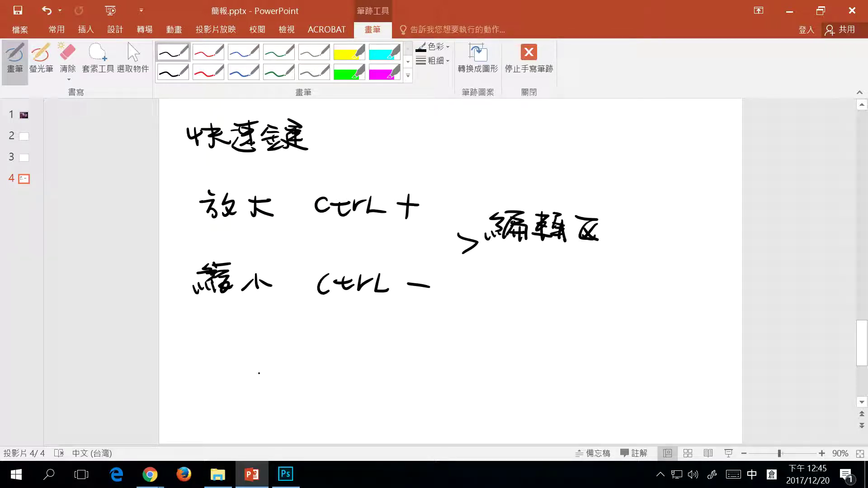
- Handwrite 移動 as the third entry below the 縮小 line
left_click_drag(203, 338, 215, 336)
left_click_drag(195, 348, 212, 346)
mouse_move(206, 339)
left_mouse_down()
mouse_move(207, 362)
mouse_move(196, 356)
left_mouse_up()
left_click_drag(212, 343, 232, 348)
left_click_drag(231, 345, 228, 366)
left_click_drag(248, 335, 239, 345)
mouse_move(240, 353)
left_mouse_down()
mouse_move(255, 350)
mouse_move(274, 369)
left_mouse_up()
left_click_drag(267, 345, 262, 366)
- Handwrite the shortcut "長按空白鍵+滑鼠左鍵" next to 移動
left_click_drag(325, 340, 347, 339)
mouse_move(333, 341)
left_mouse_down()
mouse_move(333, 362)
mouse_move(340, 356)
left_mouse_up()
mouse_move(329, 362)
left_mouse_down()
mouse_move(345, 375)
mouse_move(369, 362)
left_mouse_up()
mouse_move(361, 350)
left_mouse_down()
mouse_move(361, 371)
mouse_move(387, 340)
left_mouse_up()
mouse_move(362, 365)
left_mouse_down()
mouse_move(382, 343)
mouse_move(392, 362)
left_mouse_up()
mouse_move(398, 344)
left_mouse_down()
mouse_move(416, 342)
mouse_move(397, 357)
left_mouse_up()
left_click_drag(399, 352, 410, 362)
left_click_drag(401, 366, 425, 370)
mouse_move(440, 345)
left_mouse_down()
mouse_move(450, 369)
mouse_move(448, 360)
left_mouse_up()
left_click_drag(433, 369, 483, 367)
mouse_move(490, 351)
left_mouse_down()
mouse_move(505, 357)
mouse_move(498, 372)
left_mouse_up()
mouse_move(488, 348)
left_mouse_down()
mouse_move(483, 367)
mouse_move(507, 377)
left_mouse_up()
left_click_drag(513, 362, 535, 362)
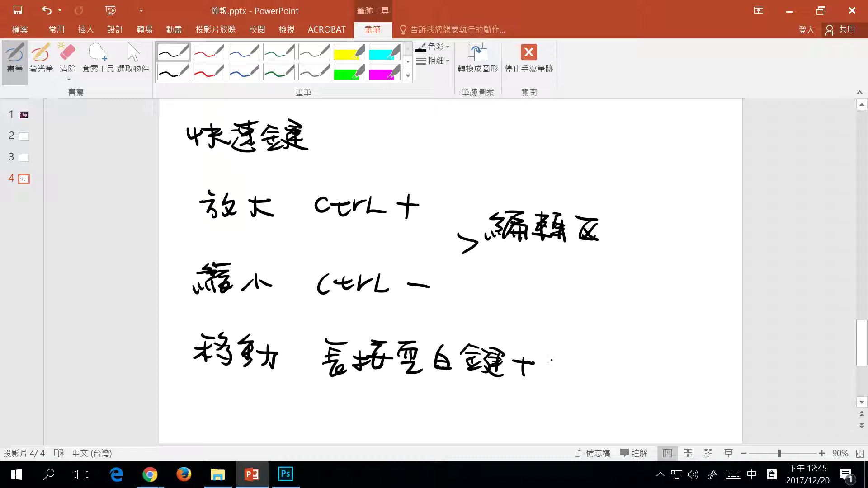
left_click_drag(554, 358, 555, 377)
left_click_drag(554, 358, 569, 376)
mouse_move(563, 362)
left_mouse_down()
mouse_move(573, 377)
mouse_move(617, 373)
left_mouse_up()
left_click_drag(616, 359, 637, 355)
mouse_move(628, 343)
left_mouse_down()
mouse_move(624, 364)
mouse_move(648, 368)
left_mouse_up()
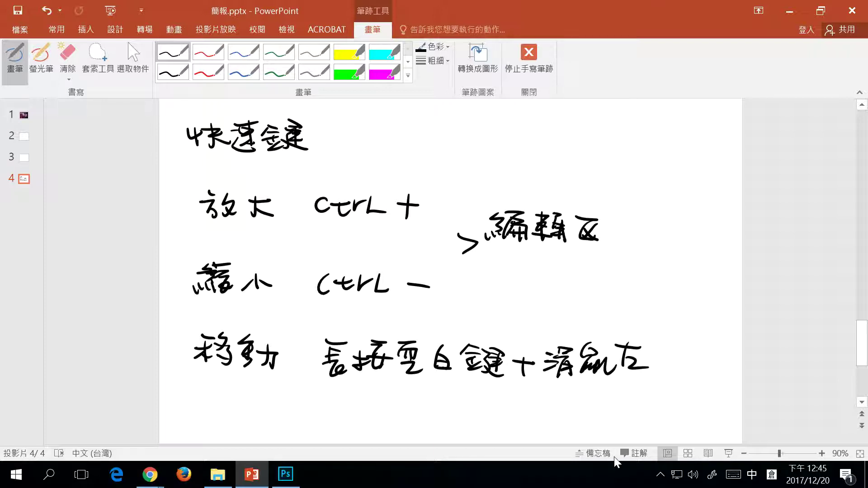
left_click_drag(687, 347, 705, 379)
- Minimize PowerPoint to return to Photoshop and zoom in on 01.jpg to 400%
left_click(790, 11)
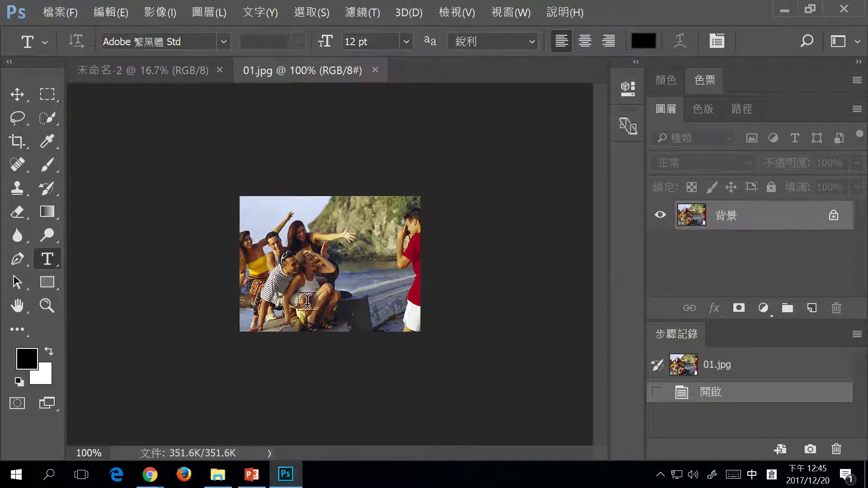
key("ctrl")
key("ctrl+plus")
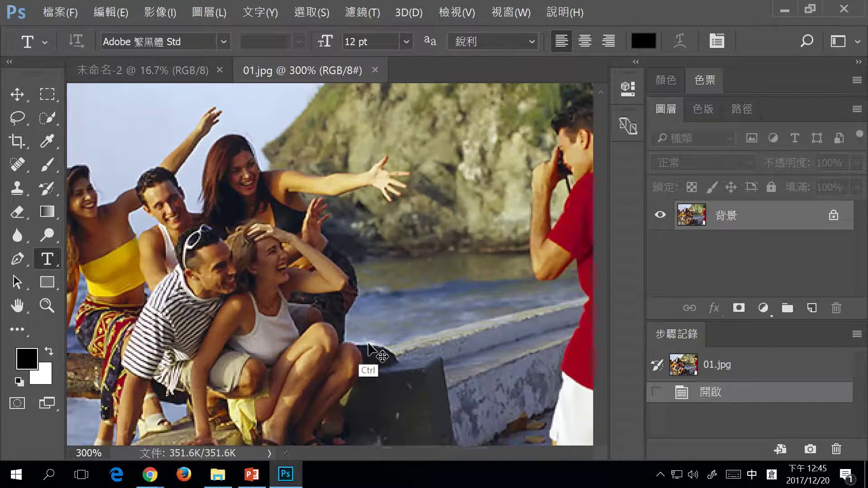
key("ctrl+plus")
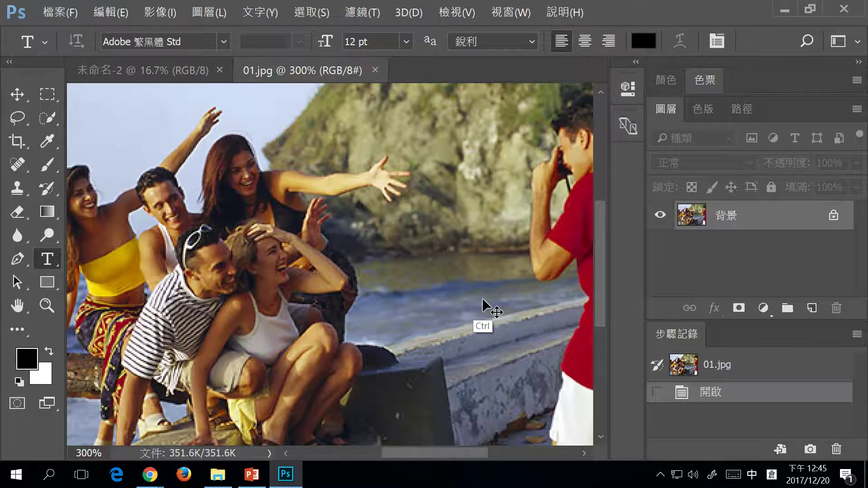
key("ctrl+plus")
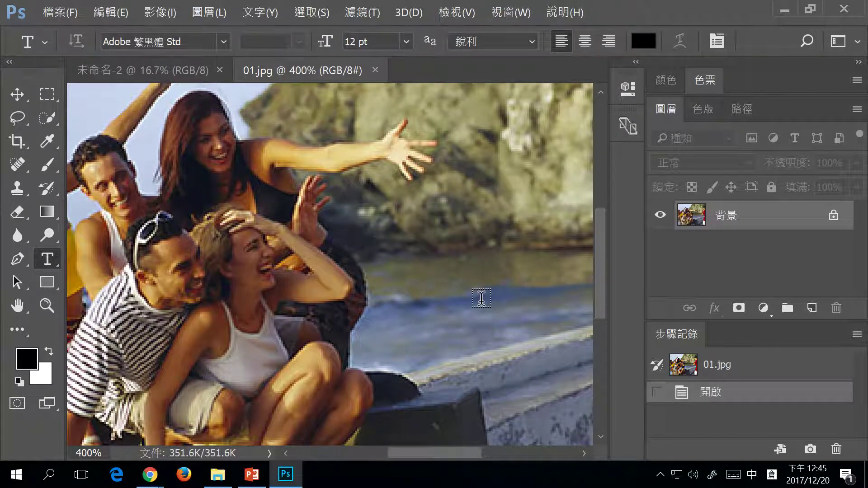
left_click(441, 308)
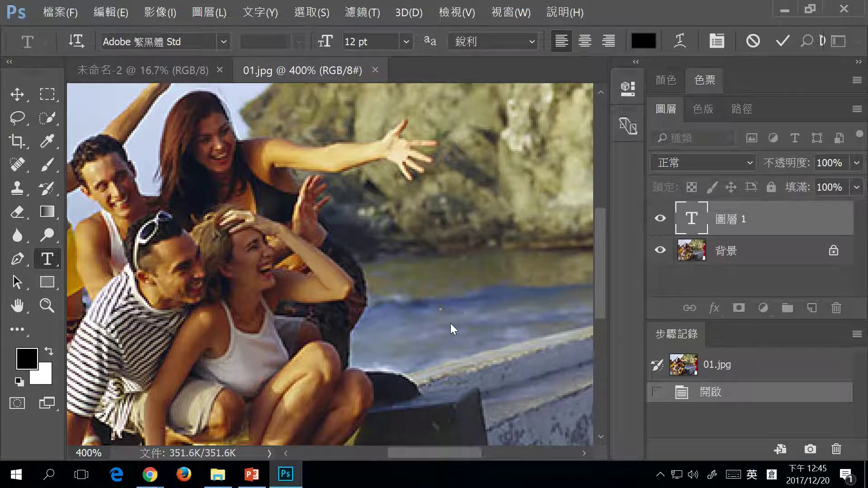
key("Escape")
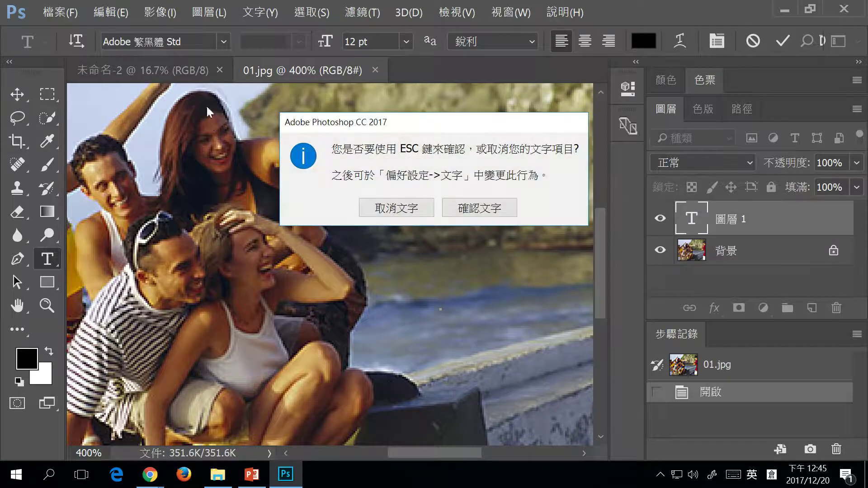
left_click(470, 210)
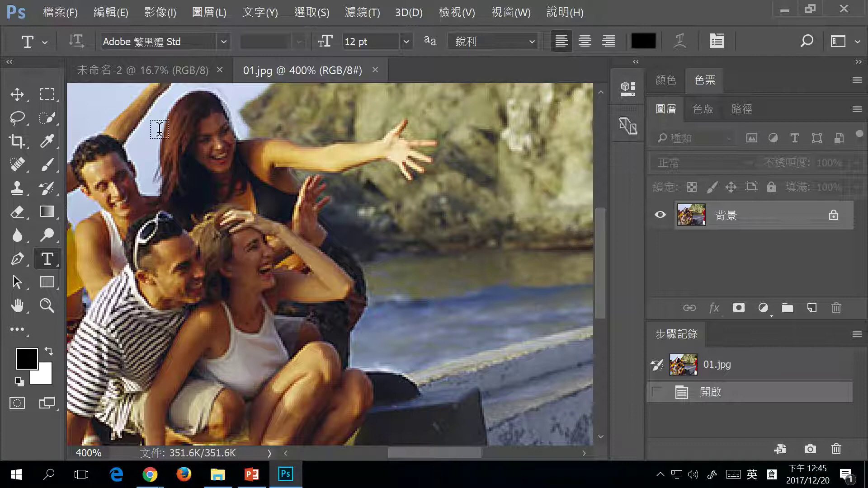
- Switch to the Move tool and practise zooming 01.jpg out to 100% and back in to 400%
left_click(26, 95)
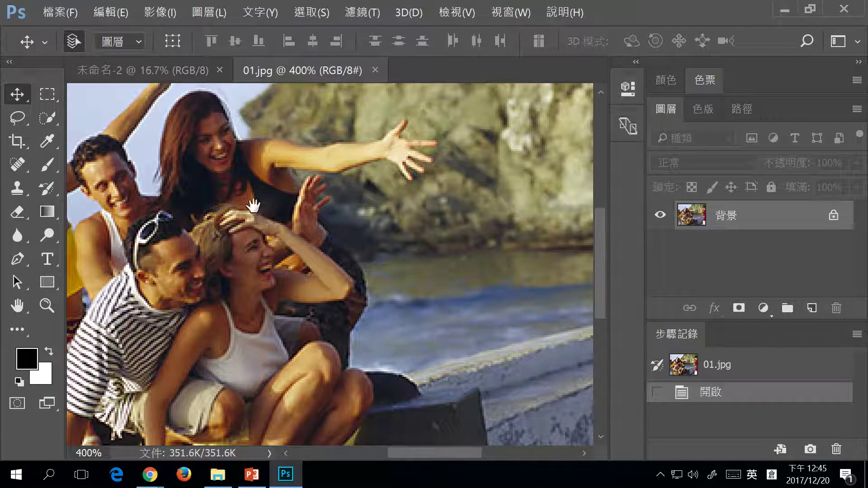
key("ctrl+minus")
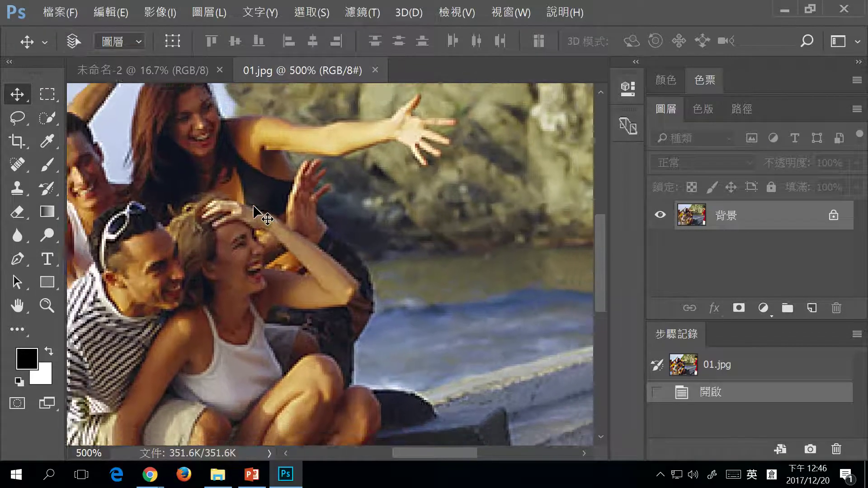
key("ctrl+minus")
key("ctrl+minus")
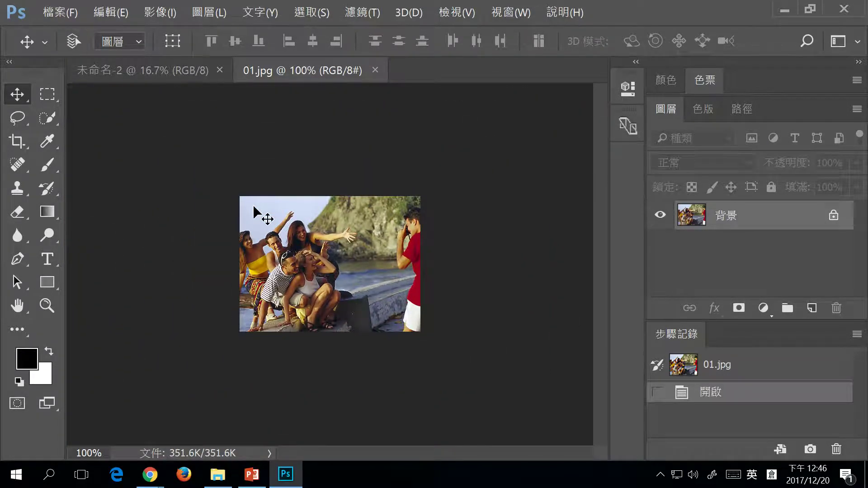
key("ctrl+minus")
key("ctrl+plus")
key("ctrl+plus")
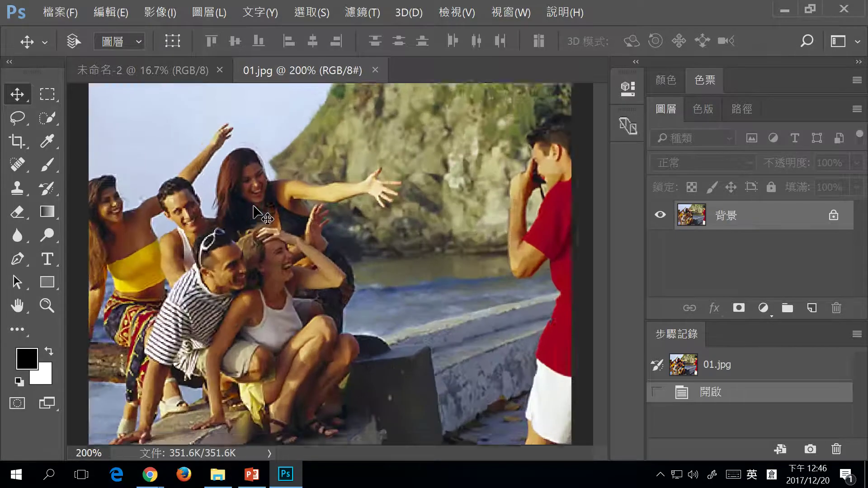
key("ctrl+plus")
key("ctrl+plus")
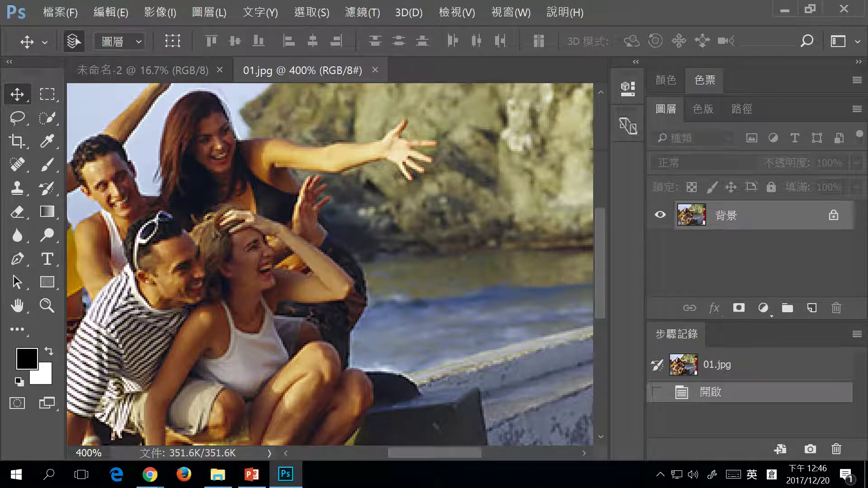
- Pan the enlarged 01.jpg in several directions around the group of people, and return the view to 200%
key("ctrl")
scroll(604, 266, "up", 3)
key("space")
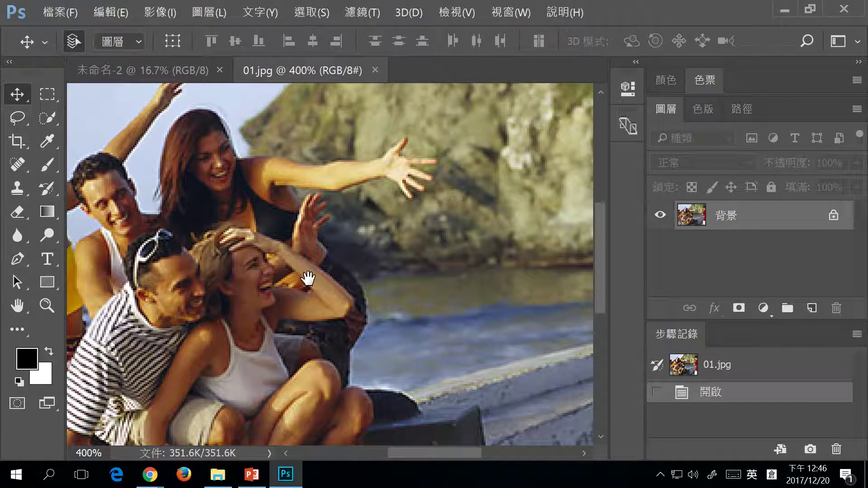
left_click_drag(294, 262, 285, 332)
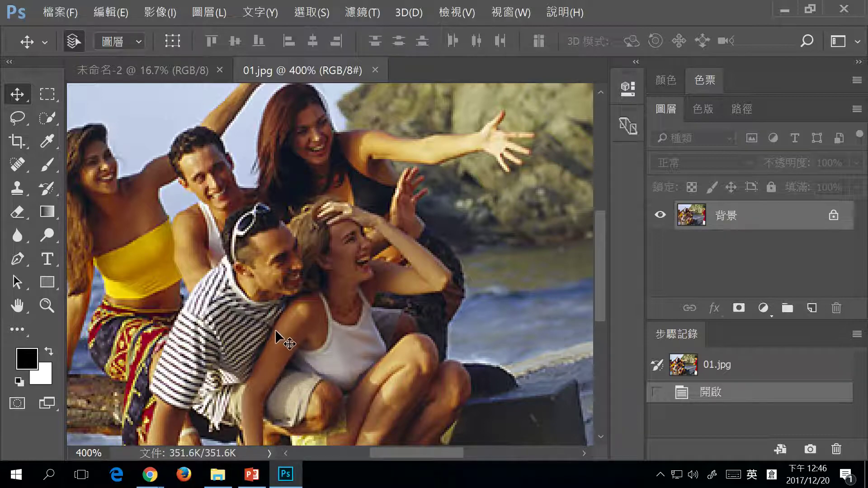
left_click_drag(281, 285, 292, 231)
left_click_drag(335, 208, 340, 293)
left_click_drag(344, 252, 309, 259)
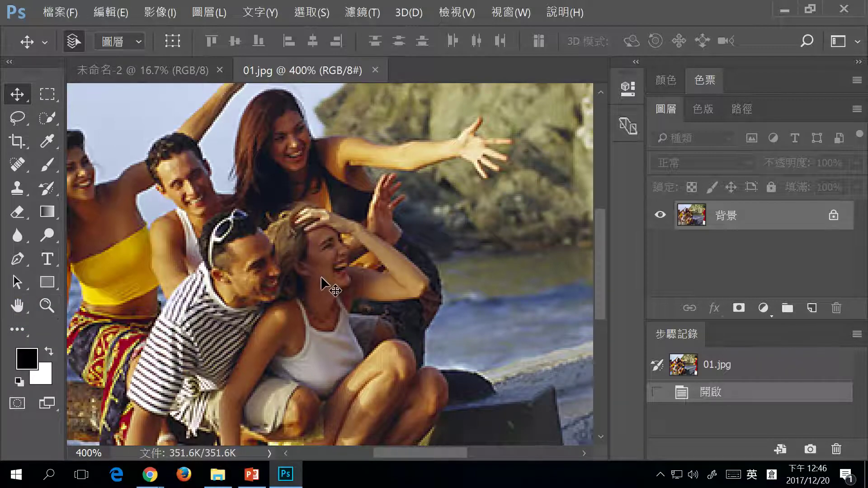
scroll(320, 278, "down", 2)
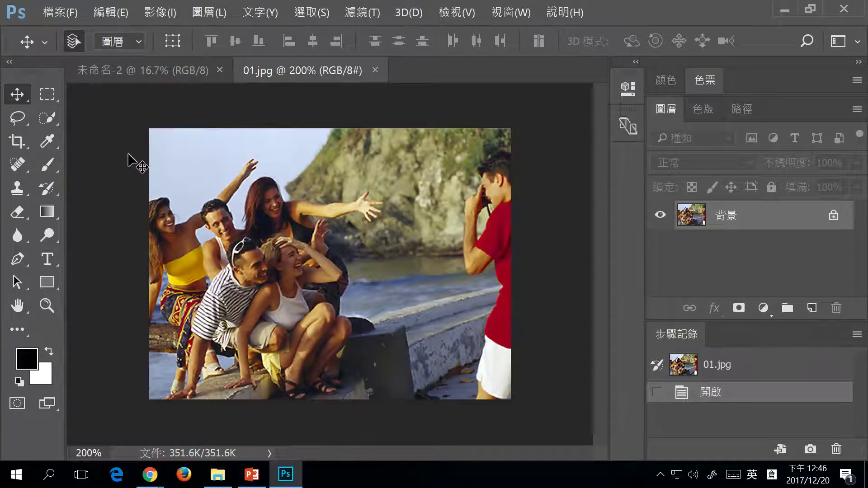
- Start a Polygonal Lasso outline around the head and raised arm of the woman in the white top
left_click(21, 122)
left_click(92, 136)
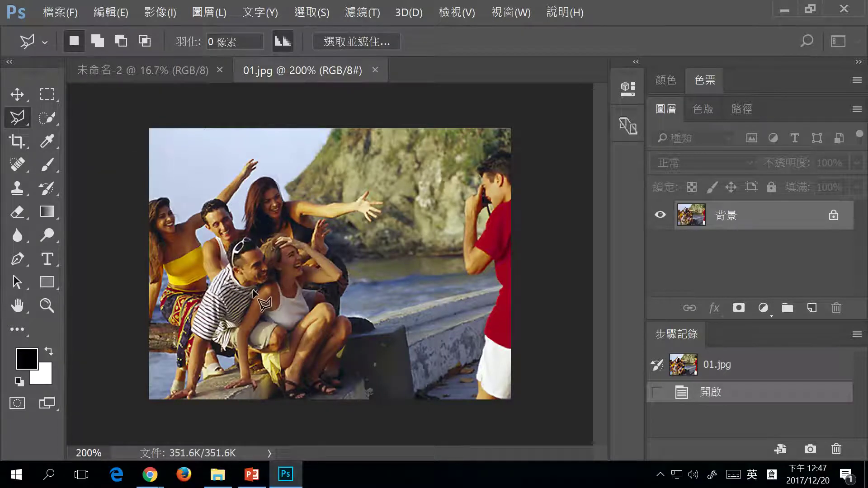
left_click(268, 279)
left_click(263, 251)
left_click(272, 236)
left_click(299, 238)
left_click(344, 275)
left_click(326, 281)
left_click(306, 285)
left_click(303, 294)
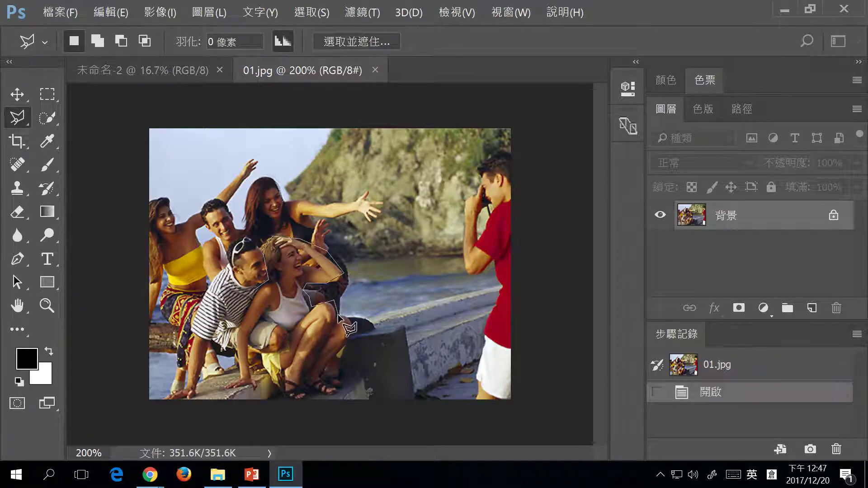
- Continue the lasso outline at 600% magnification along the woman's knee and leg, and close the selection
key("ctrl")
scroll(339, 312, "up", 2)
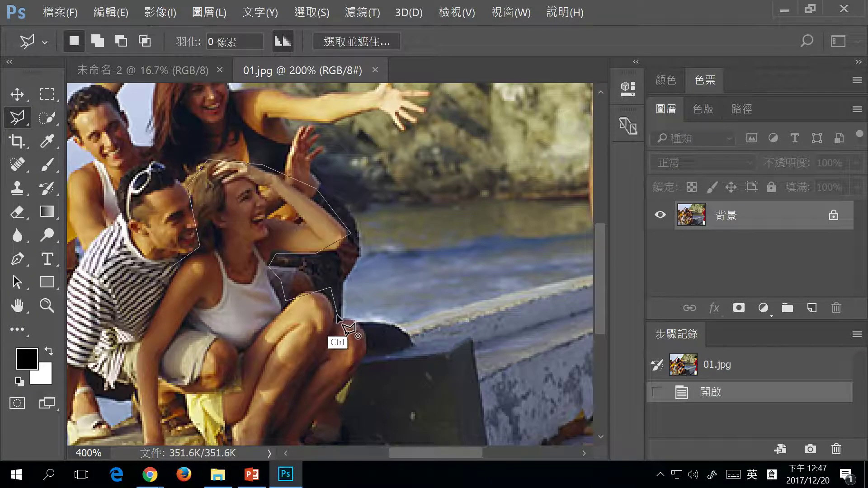
scroll(338, 316, "down", 1)
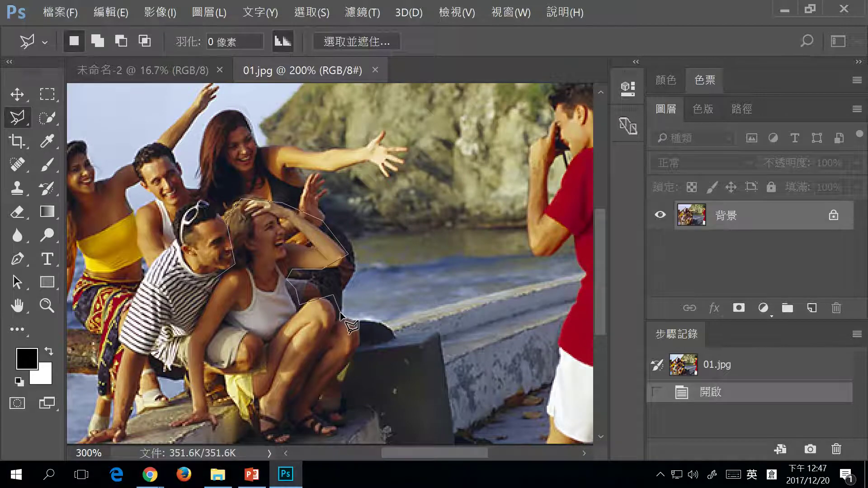
scroll(341, 311, "up", 3)
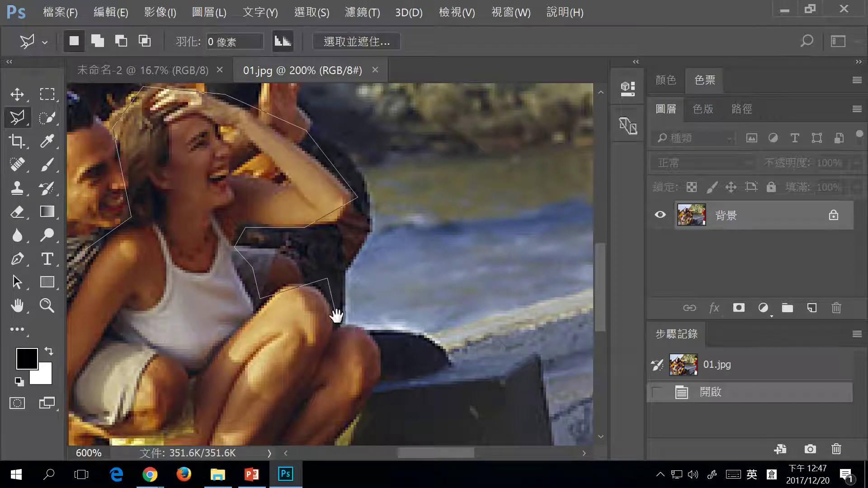
mouse_move(335, 310)
left_mouse_down()
mouse_move(278, 285)
mouse_move(419, 194)
mouse_move(344, 256)
mouse_move(360, 234)
left_mouse_up()
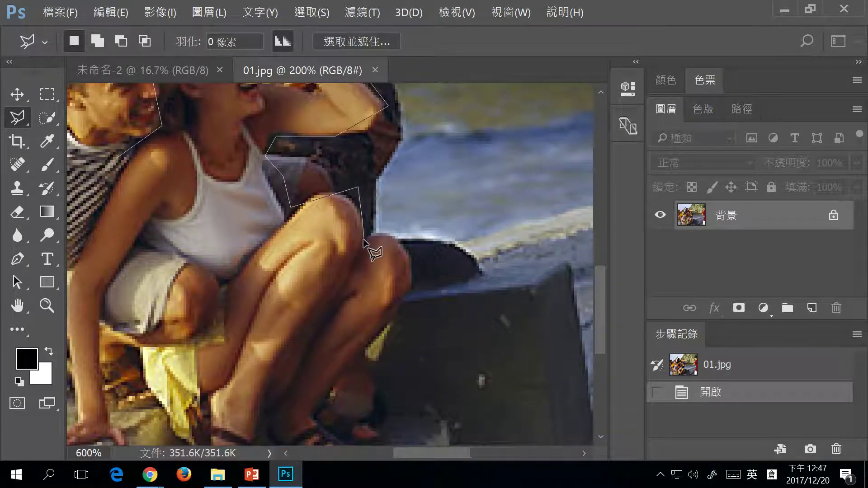
left_click(345, 288)
left_click(277, 375)
left_click(260, 425)
left_click(235, 443)
left_click(200, 438)
left_click(187, 308)
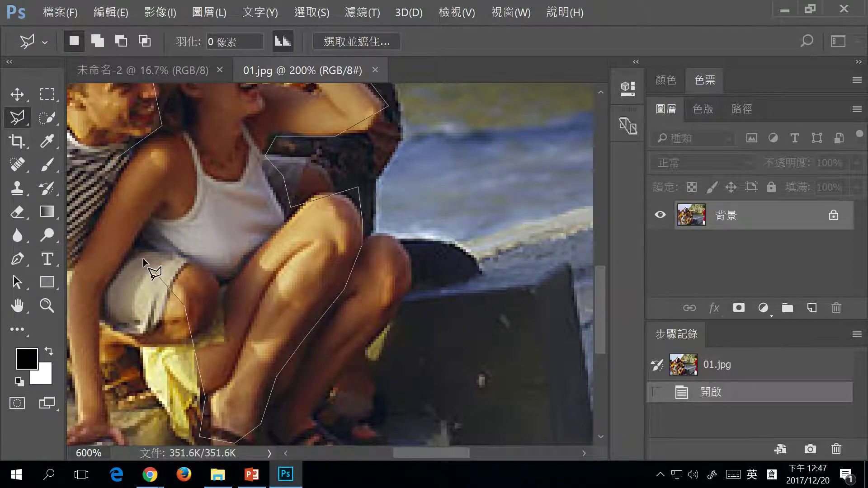
left_click(143, 259)
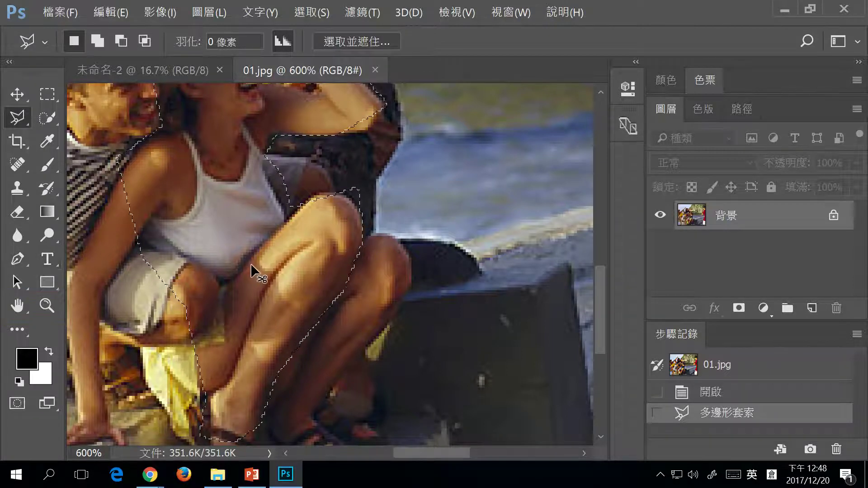
- Deselect the lasso selection and return the view of 01.jpg to 200%
key("ctrl+d")
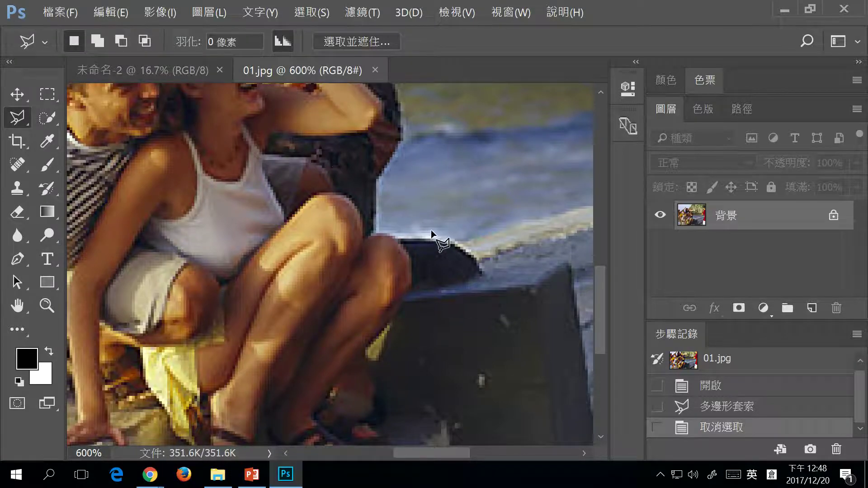
key("ctrl+minus")
key("ctrl+minus")
key("ctrl+minus")
key("ctrl+minus")
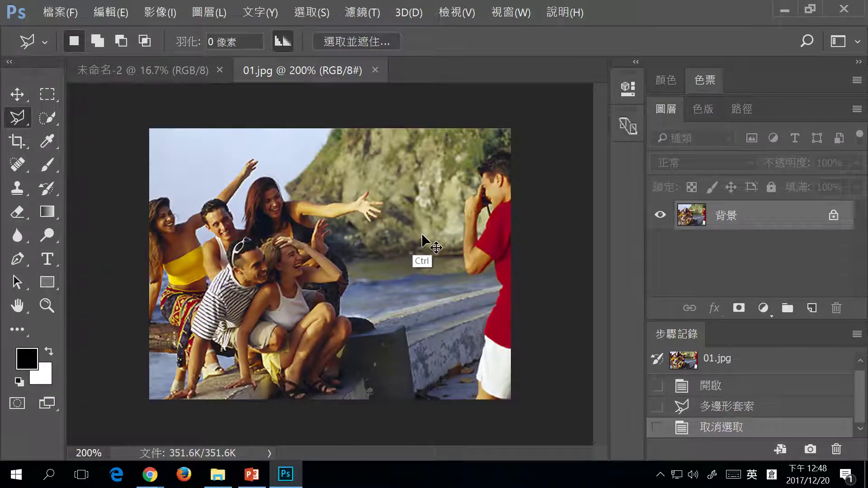
- Switch to the exercise folder, open 01-1成品.jpg in Photos and draw a red rectangle over the tilted photo
left_click(788, 13)
double_click(382, 128)
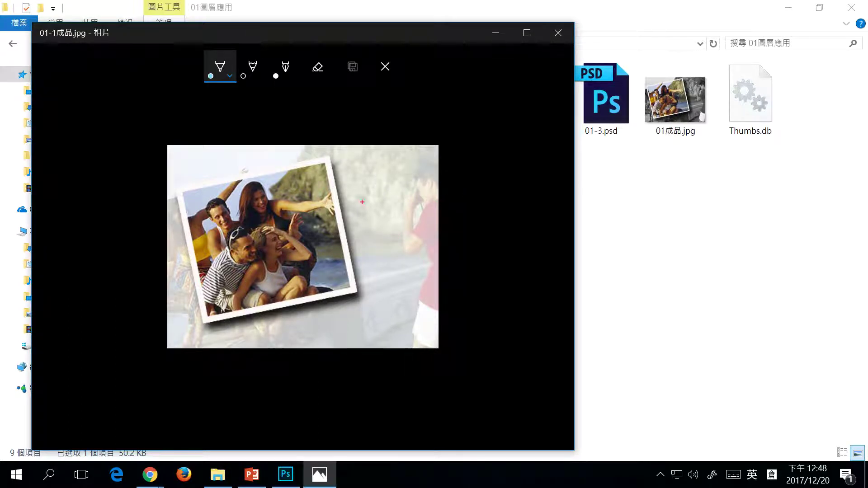
mouse_move(180, 190)
left_mouse_down()
mouse_move(180, 213)
mouse_move(247, 303)
mouse_move(334, 189)
mouse_move(181, 190)
left_mouse_up()
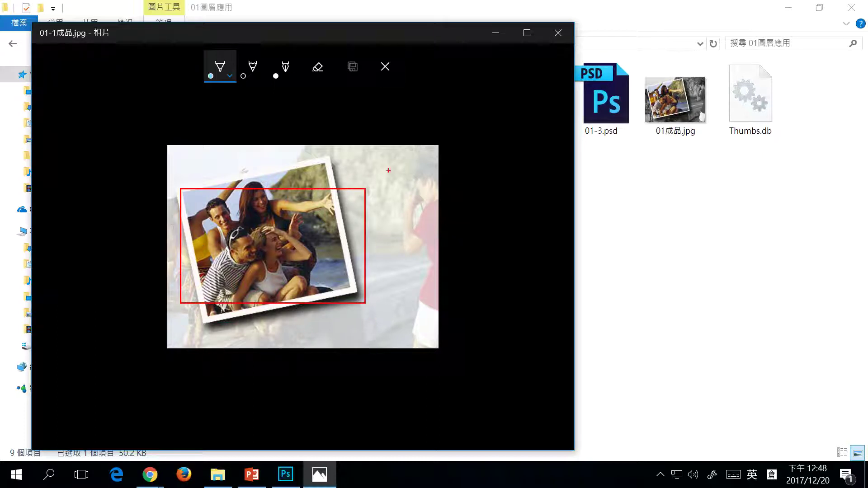
- Handwrite 外框 beside the tilted photo's white border and 陰影 beneath its shadow
mouse_move(382, 257)
left_mouse_down()
mouse_move(388, 285)
mouse_move(410, 297)
left_mouse_up()
left_click_drag(412, 276, 421, 285)
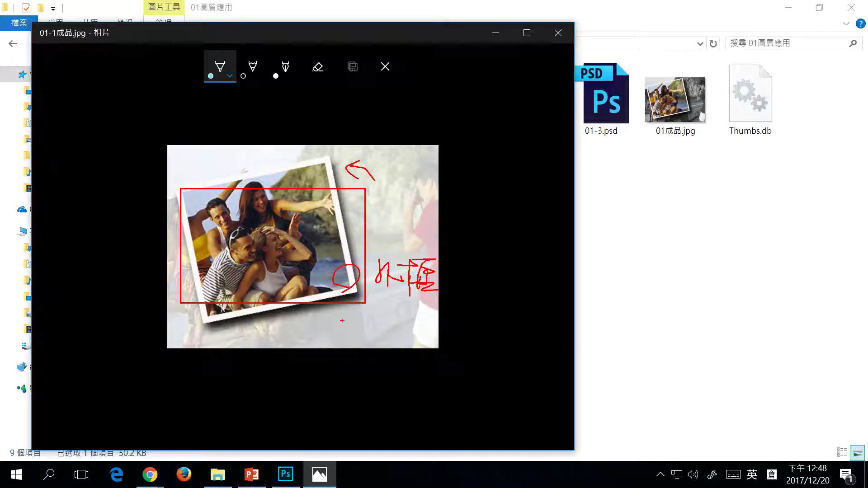
mouse_move(328, 328)
left_mouse_down()
mouse_move(316, 347)
mouse_move(339, 337)
mouse_move(361, 356)
left_mouse_up()
mouse_move(368, 325)
left_mouse_down()
mouse_move(369, 346)
mouse_move(382, 381)
left_mouse_up()
- Handwrite 刷白 next to an arrow pointing at the faded background of the sample image
mouse_move(460, 127)
left_mouse_down()
mouse_move(439, 162)
mouse_move(481, 120)
mouse_move(484, 147)
left_mouse_up()
left_click_drag(495, 120, 497, 134)
mouse_move(505, 115)
left_mouse_down()
mouse_move(504, 149)
mouse_move(517, 136)
left_mouse_up()
mouse_move(517, 131)
left_mouse_down()
mouse_move(527, 152)
mouse_move(539, 143)
left_mouse_up()
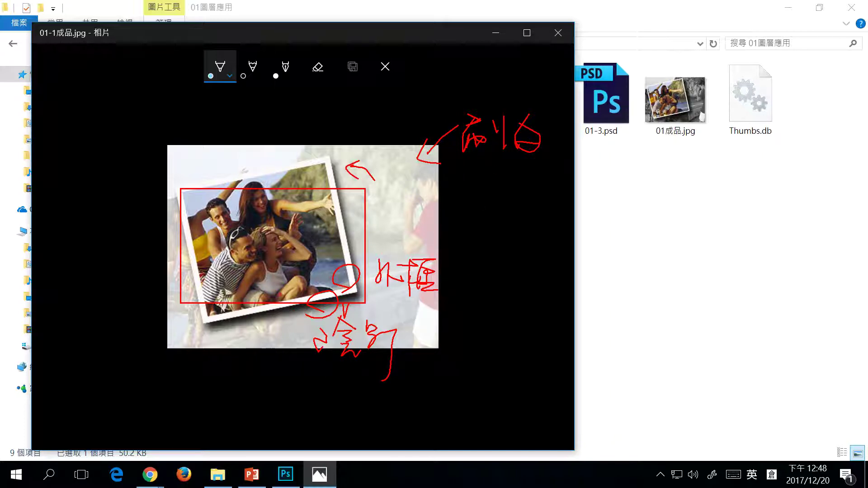
- Switch back to Photoshop, mark the 圖層 heading, the 01.jpg document name and its 背景 layer, and clear the marks
left_click(286, 474)
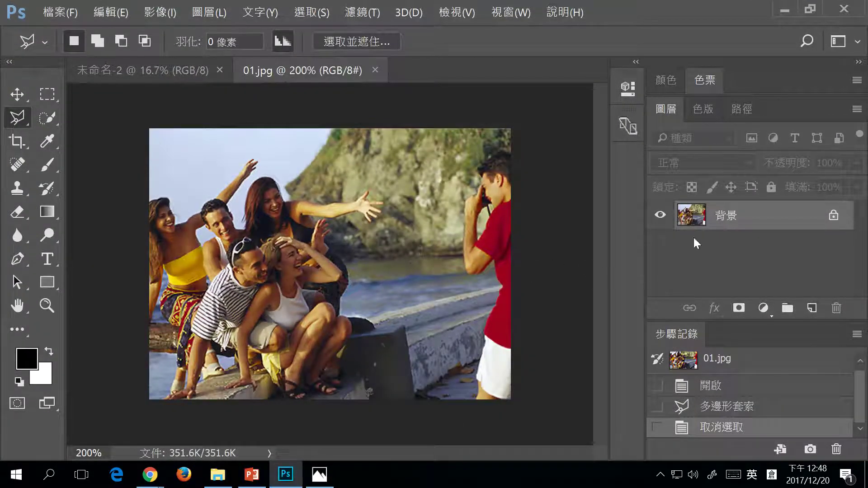
left_click_drag(644, 96, 686, 124)
left_click_drag(264, 83, 274, 83)
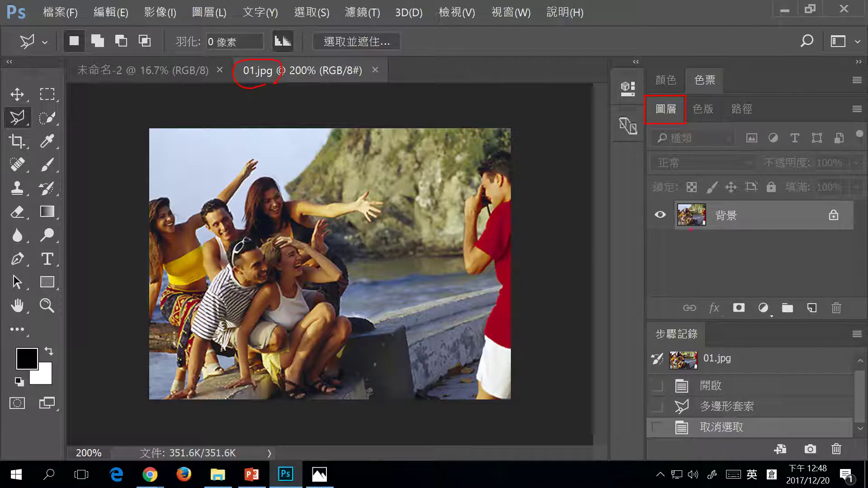
mouse_move(676, 199)
left_mouse_down()
mouse_move(781, 233)
mouse_move(855, 232)
left_mouse_up()
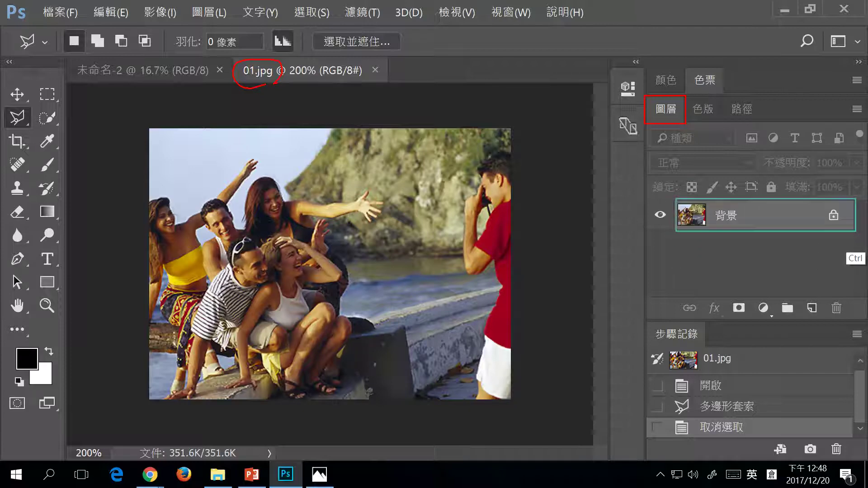
key("Escape")
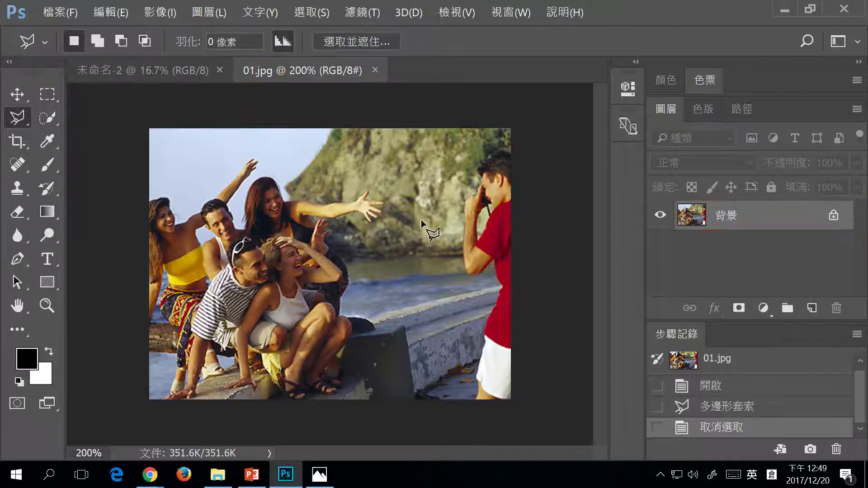
- Show 未命名-2, mark its 背景 layer, white canvas and layer lock in red, and return to 01.jpg
left_click(175, 70)
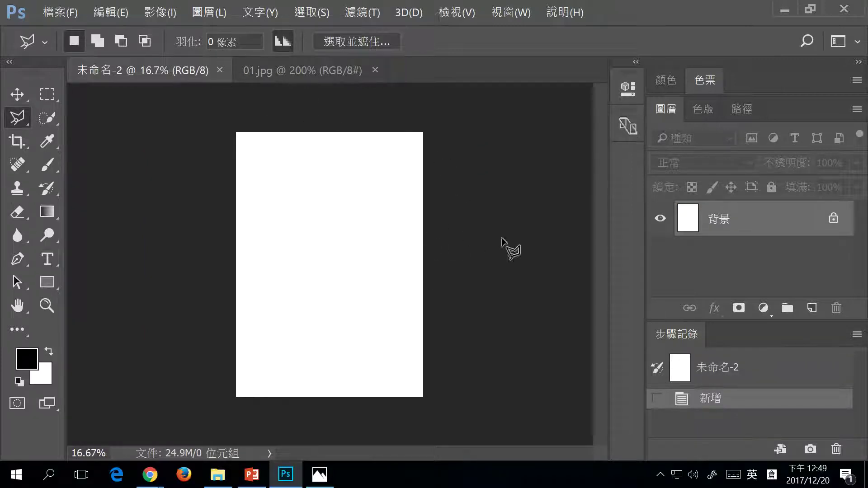
mouse_move(652, 207)
left_mouse_down()
mouse_move(798, 273)
mouse_move(861, 274)
left_mouse_up()
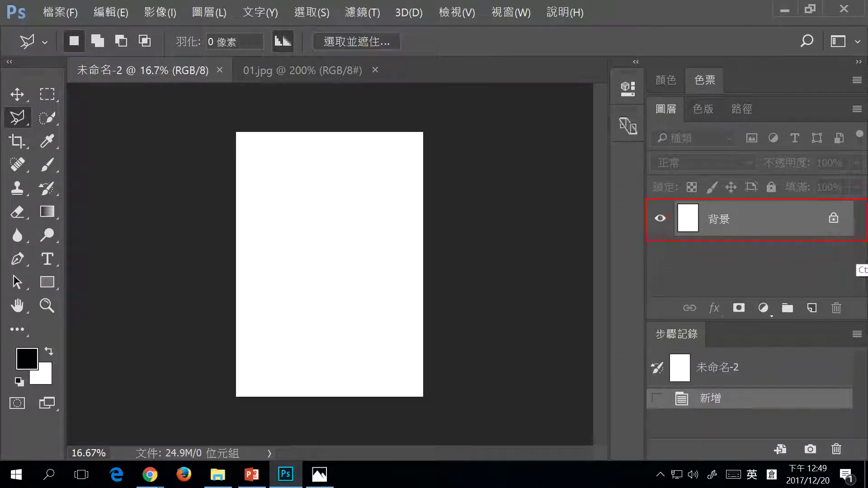
mouse_move(510, 227)
left_mouse_down()
mouse_move(440, 234)
mouse_move(446, 252)
left_mouse_up()
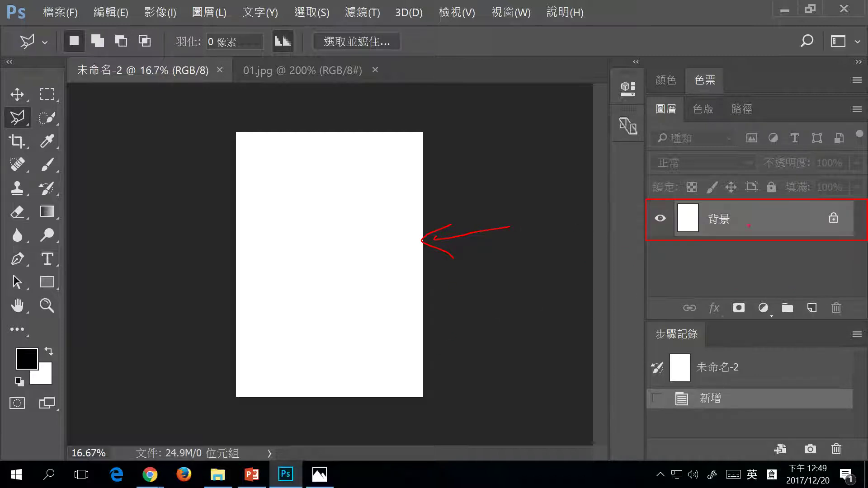
left_click_drag(839, 226, 832, 236)
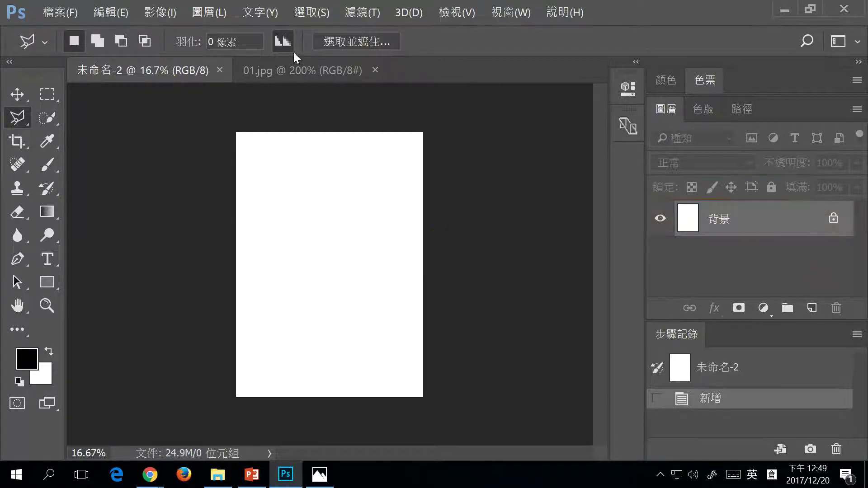
left_click(299, 69)
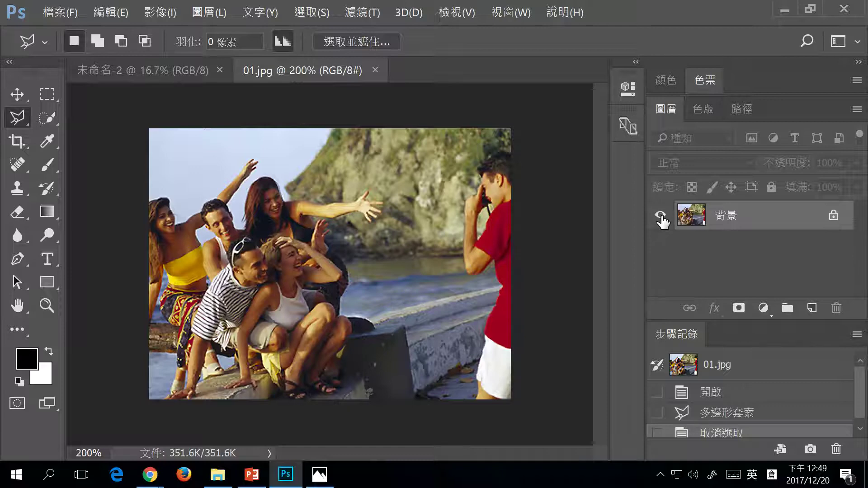
- Convert the locked 背景 layer into a regular layer and toggle its visibility off and on, leaving it shown
left_click(835, 218)
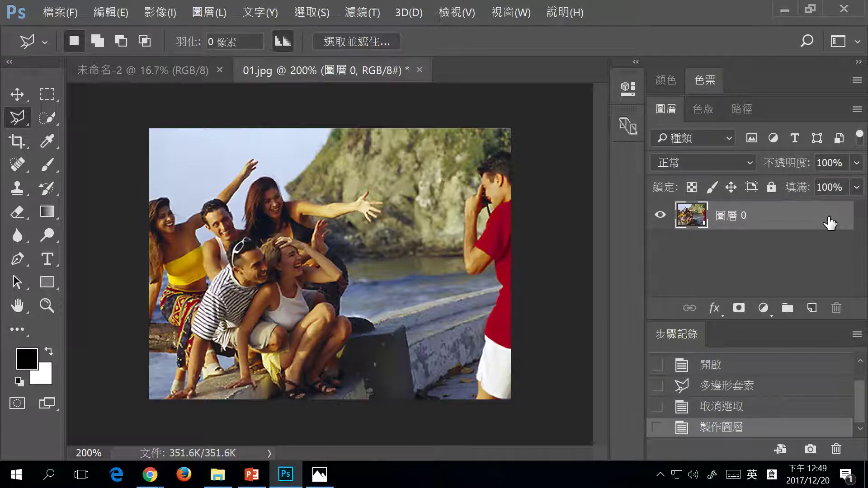
left_click(661, 216)
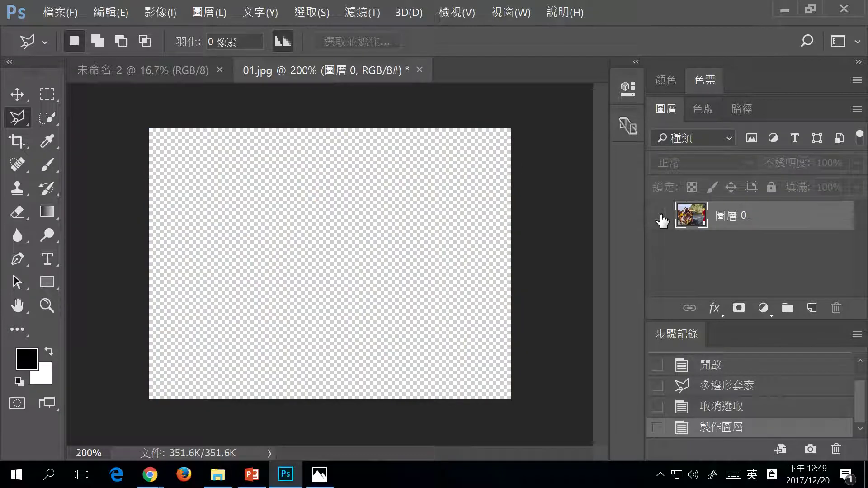
left_click(661, 218)
left_click(660, 217)
left_click(663, 219)
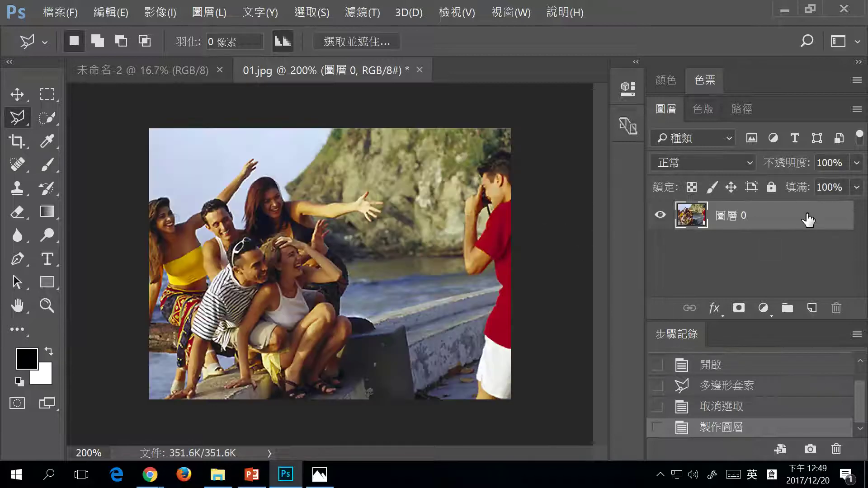
- Lock all of 圖層 0, outline the group of people with a red rectangle, and clear the mark
left_click(772, 187)
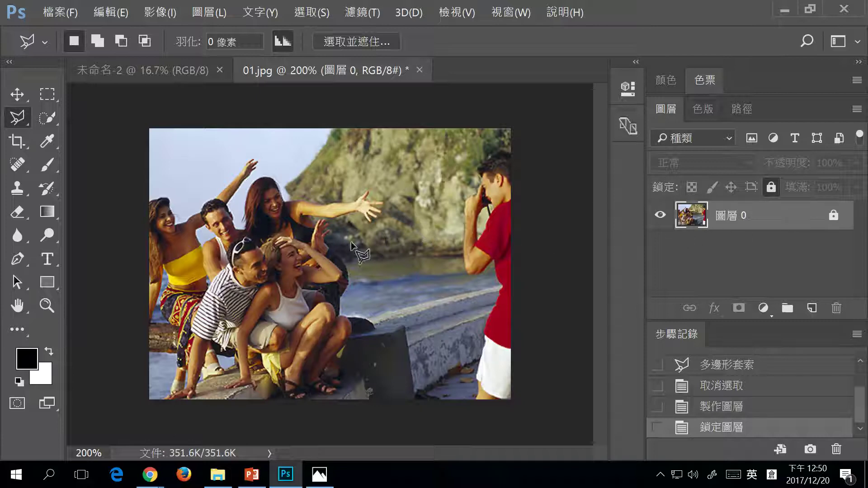
left_click_drag(163, 159, 380, 354)
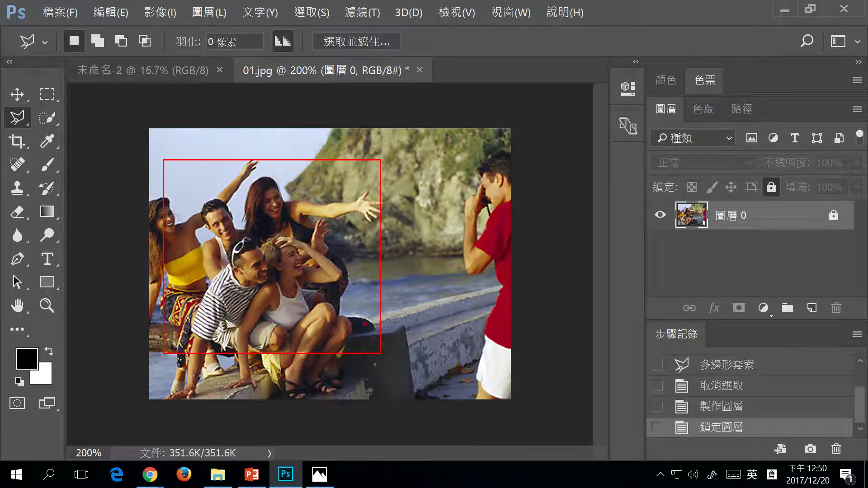
key("Escape")
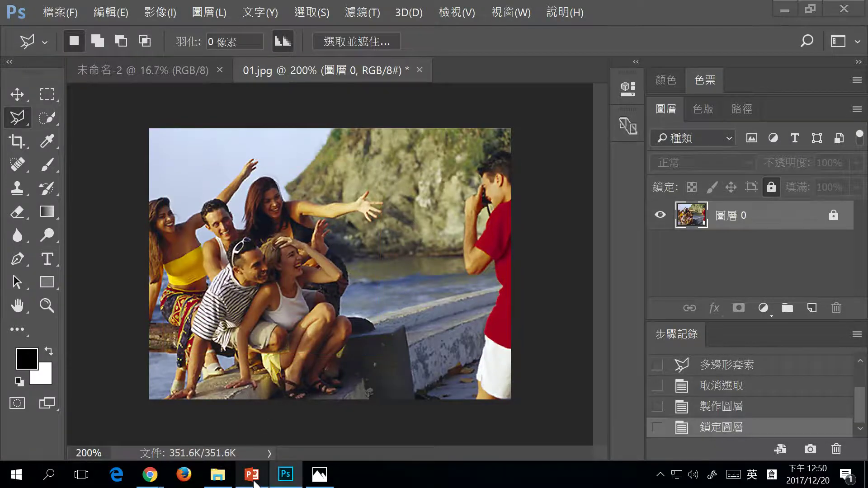
- Switch to PowerPoint, add a blank slide after slide 4, and handwrite the heading 選取 on it with the pen
left_click(252, 475)
left_click(57, 30)
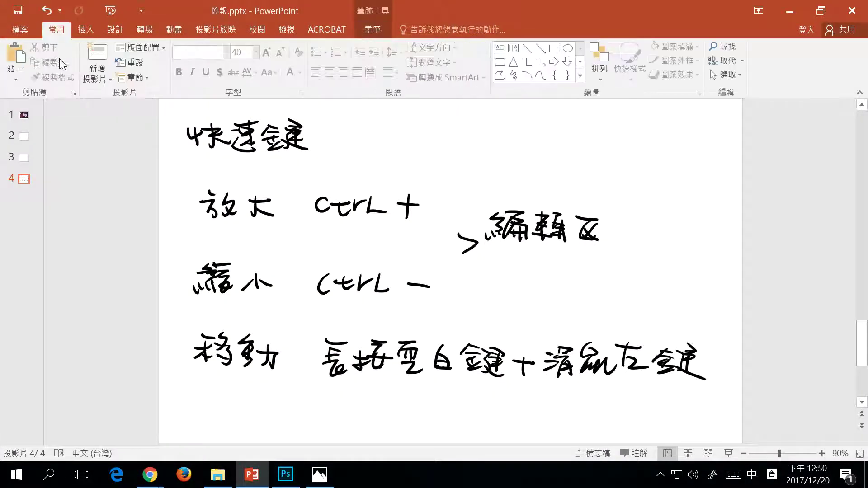
left_click(96, 54)
left_click(373, 30)
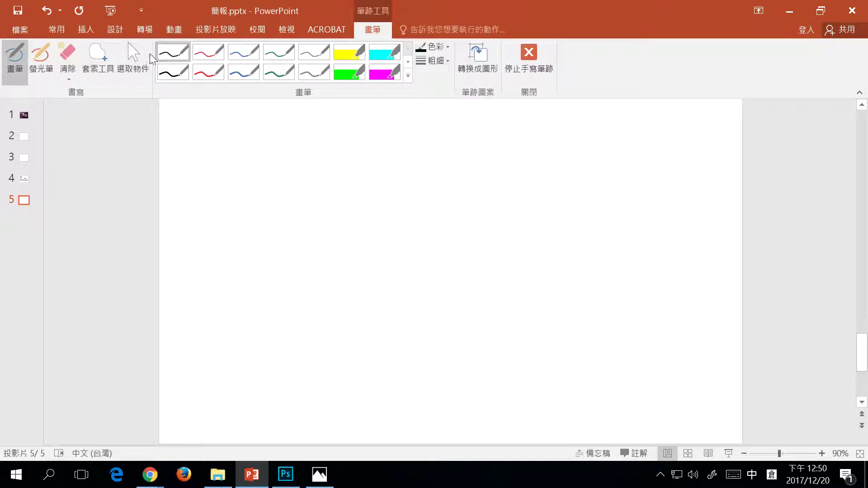
mouse_move(213, 121)
left_mouse_down()
mouse_move(232, 166)
mouse_move(205, 138)
mouse_move(247, 148)
mouse_move(261, 164)
mouse_move(257, 151)
mouse_move(268, 137)
mouse_move(279, 159)
left_mouse_up()
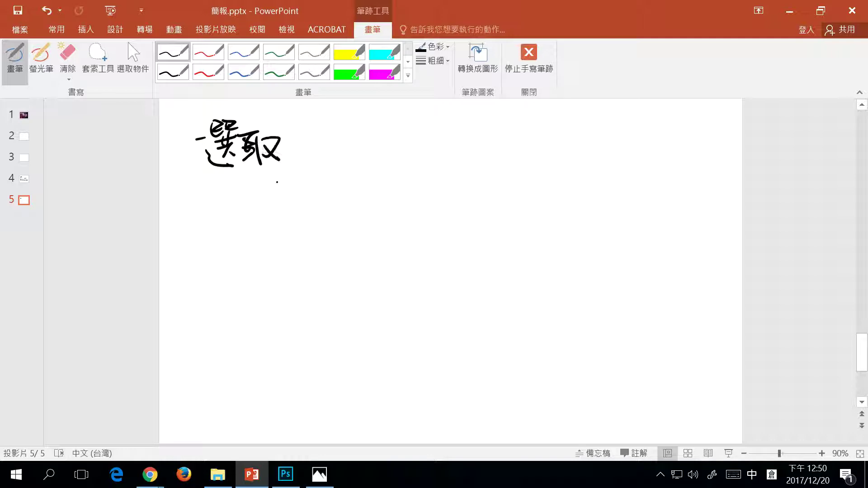
- Handwrite ① 矩形 beneath the 選取 heading as the first selection type
mouse_move(201, 208)
left_mouse_down()
mouse_move(191, 224)
mouse_move(209, 212)
left_mouse_up()
left_click_drag(199, 213, 199, 228)
left_click(229, 220)
mouse_move(234, 203)
left_mouse_down()
mouse_move(233, 230)
mouse_move(255, 211)
mouse_move(257, 227)
mouse_move(299, 229)
left_mouse_up()
left_click_drag(313, 203, 304, 226)
left_click_drag(314, 222, 306, 242)
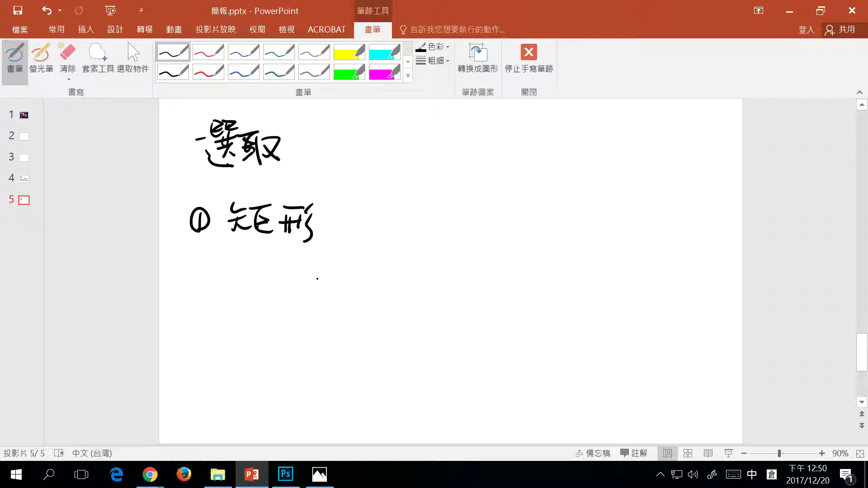
- Switch back to Photoshop and mark the marquee and lasso selection tools in red
left_click(790, 10)
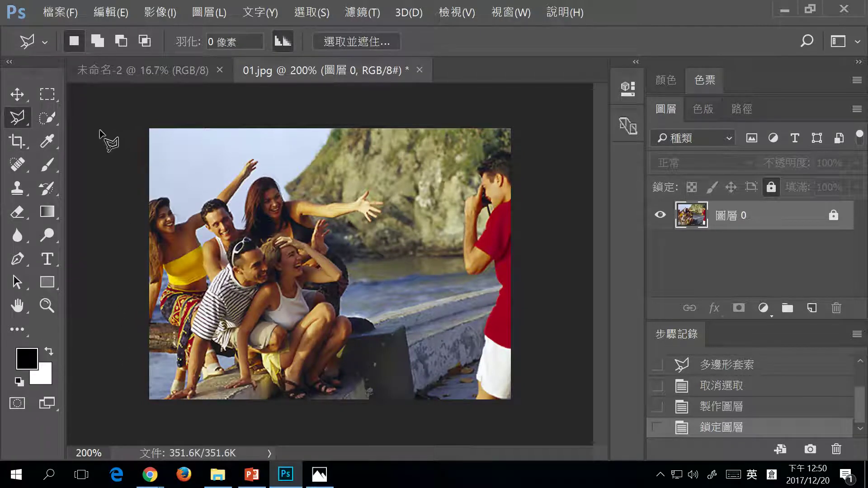
key("shift")
key("shift")
left_click_drag(66, 129, 56, 77)
left_click_drag(32, 108, 10, 109)
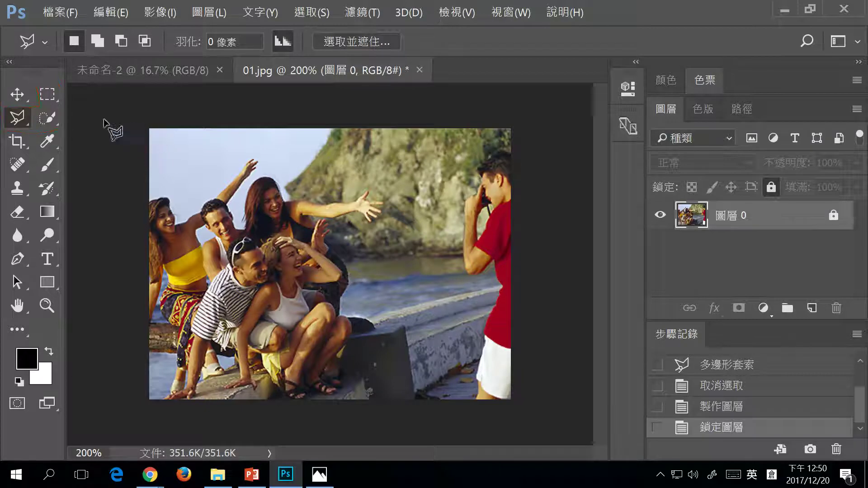
- Choose the 矩形選取畫面工具 (Rectangular Marquee) and select a rectangle around the seated group of people
left_click(48, 94)
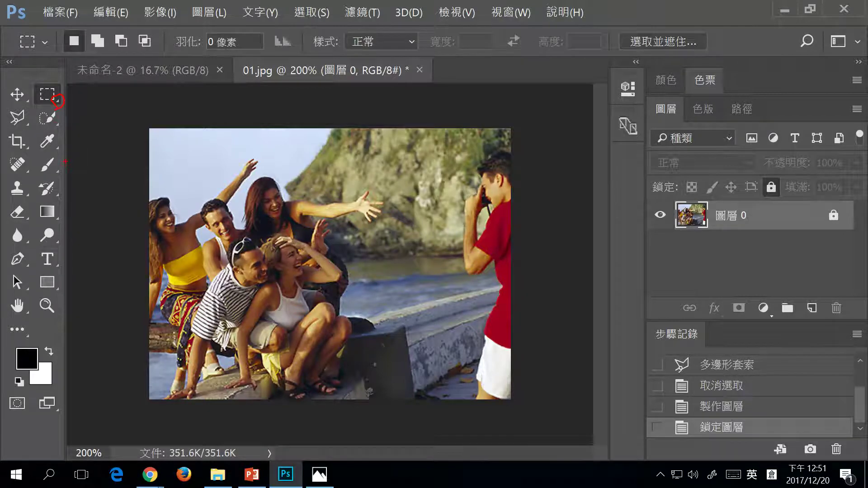
right_click(50, 99)
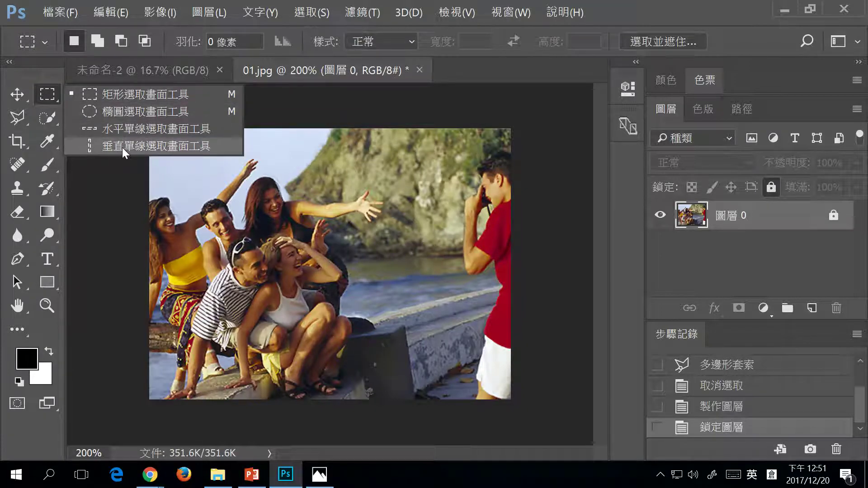
left_click(119, 93)
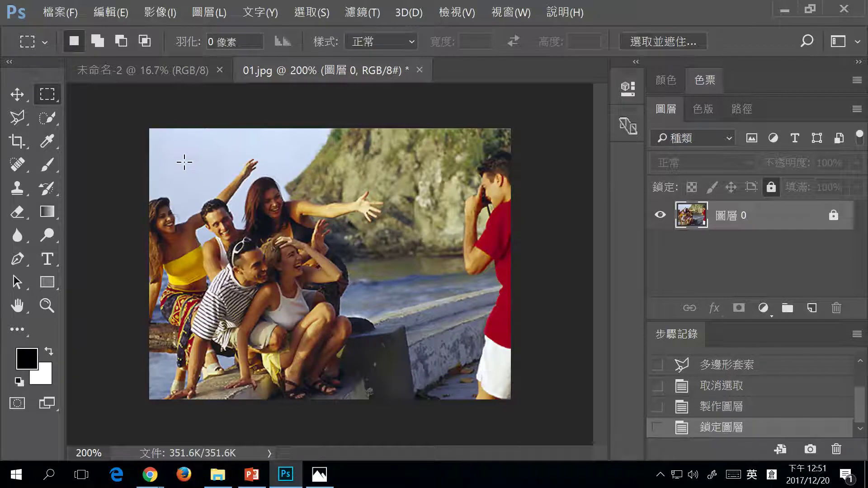
left_click_drag(177, 160, 375, 367)
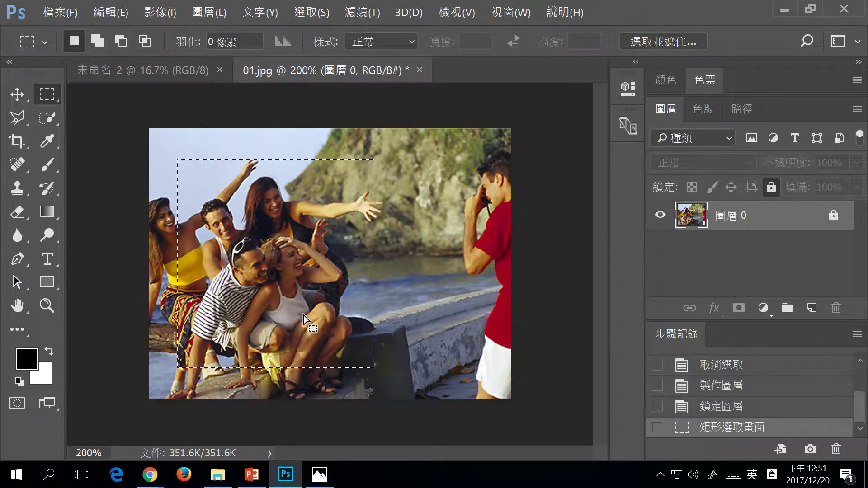
- Move the rectangular selection slightly sideways and back, and try to resize it from its lower corner
left_click_drag(322, 331, 296, 357)
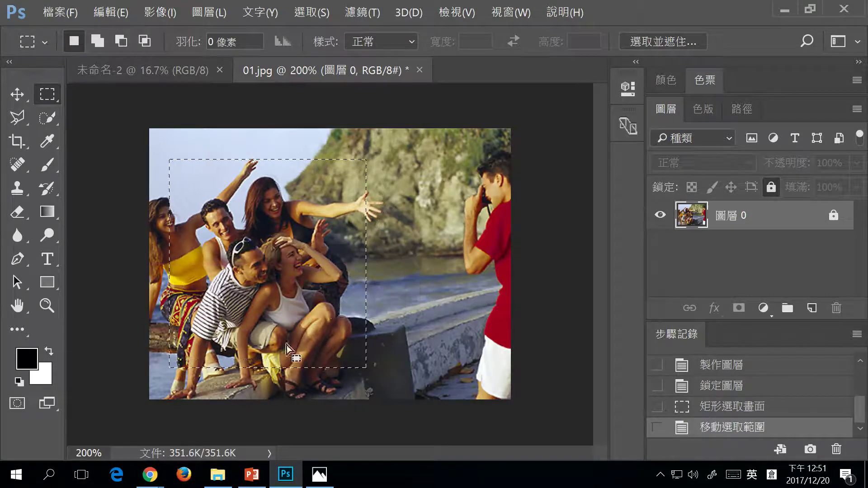
mouse_move(304, 326)
left_mouse_down()
mouse_move(321, 328)
mouse_move(313, 332)
left_mouse_up()
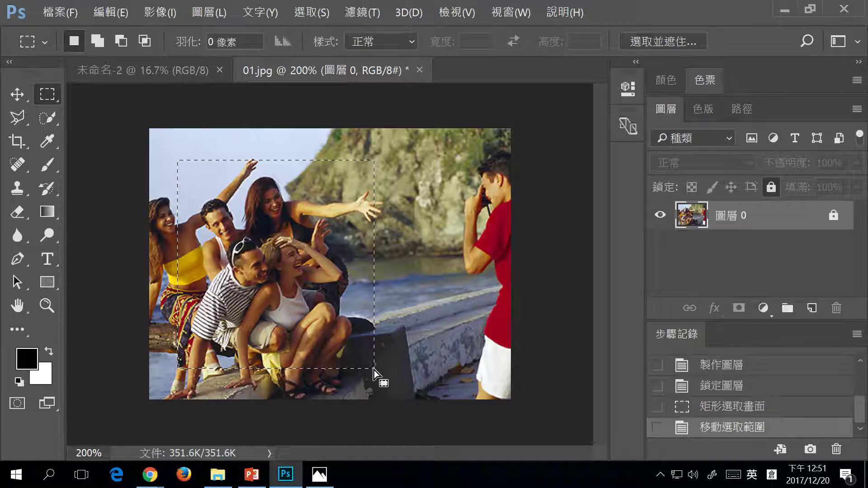
left_click_drag(375, 370, 355, 356)
- Practise replacing the selection with new rectangles over the group and the cliff, ending with one around the group
mouse_move(171, 154)
left_mouse_down()
mouse_move(239, 188)
mouse_move(359, 324)
mouse_move(378, 365)
left_mouse_up()
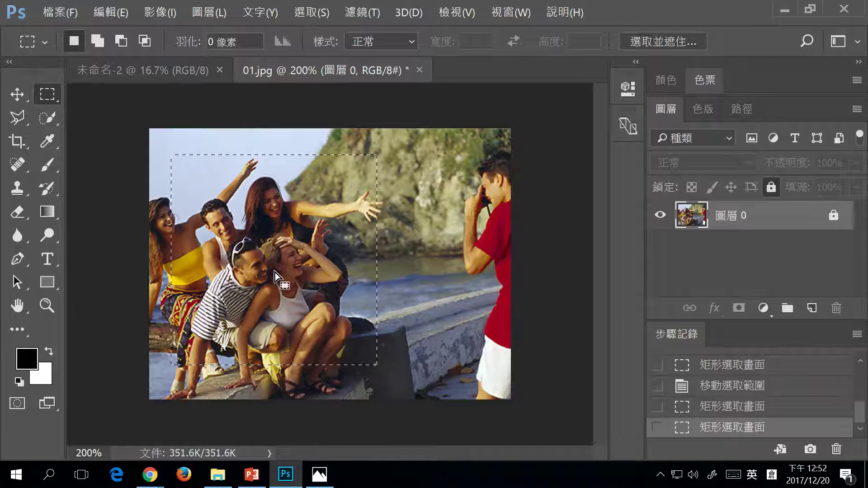
left_click_drag(414, 192, 459, 242)
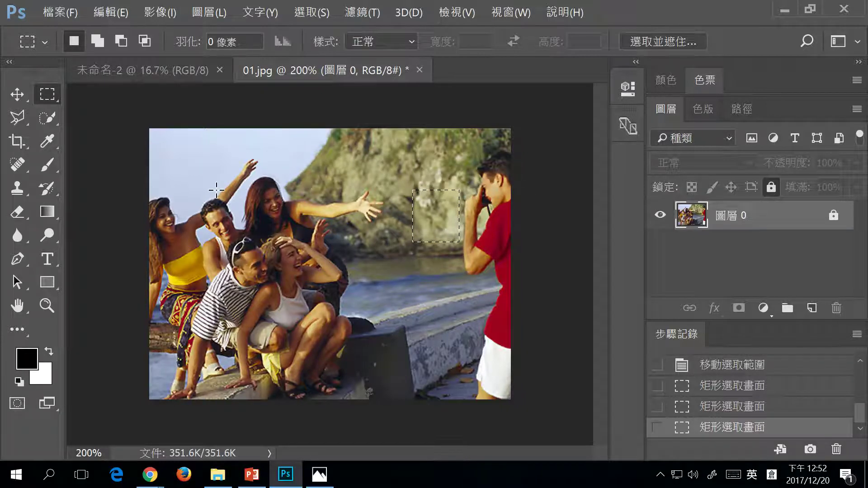
left_click_drag(175, 154, 381, 356)
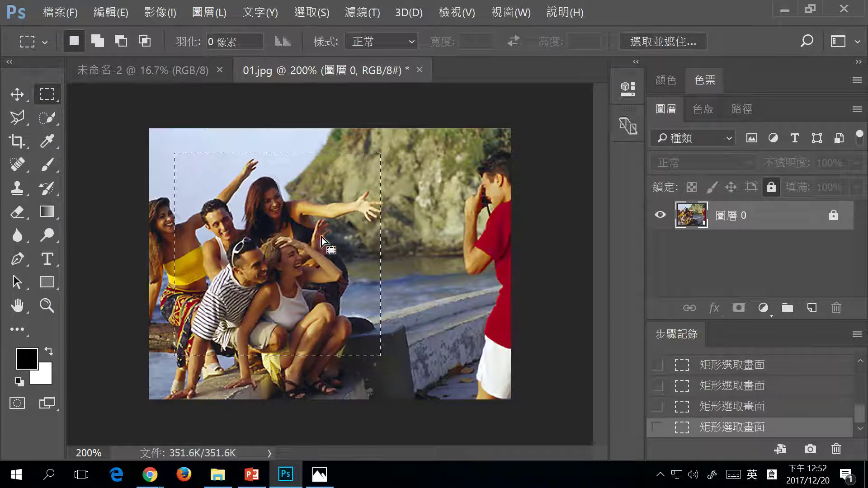
- Transform the selection outline to about 95.63% width and 97.53% height, rotated -12.78°, and apply it
right_click(369, 321)
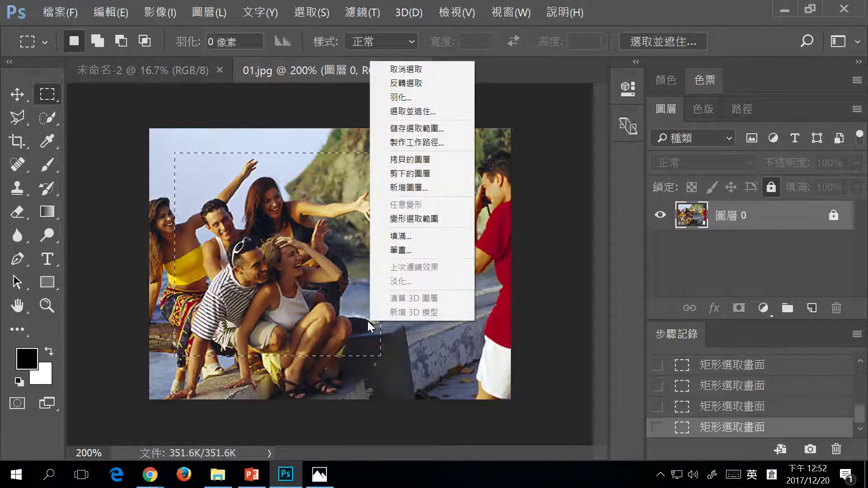
left_click(444, 219)
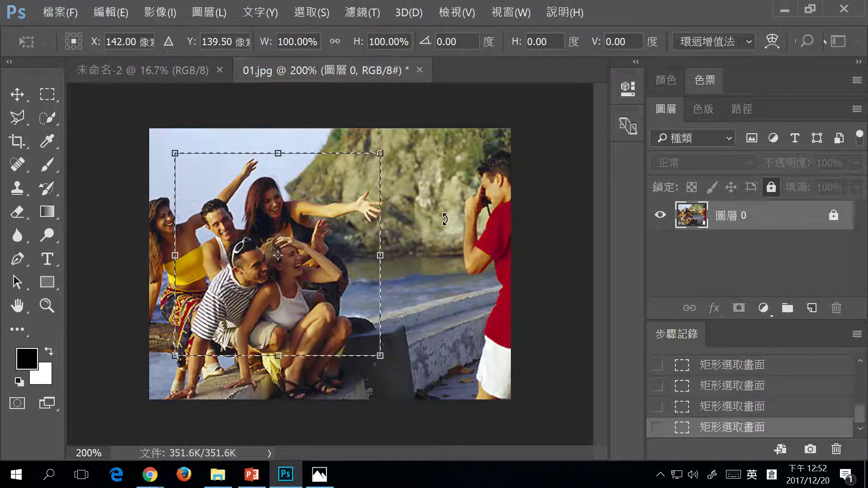
mouse_move(380, 355)
left_mouse_down()
mouse_move(338, 372)
mouse_move(369, 363)
left_mouse_up()
left_click_drag(176, 152, 170, 158)
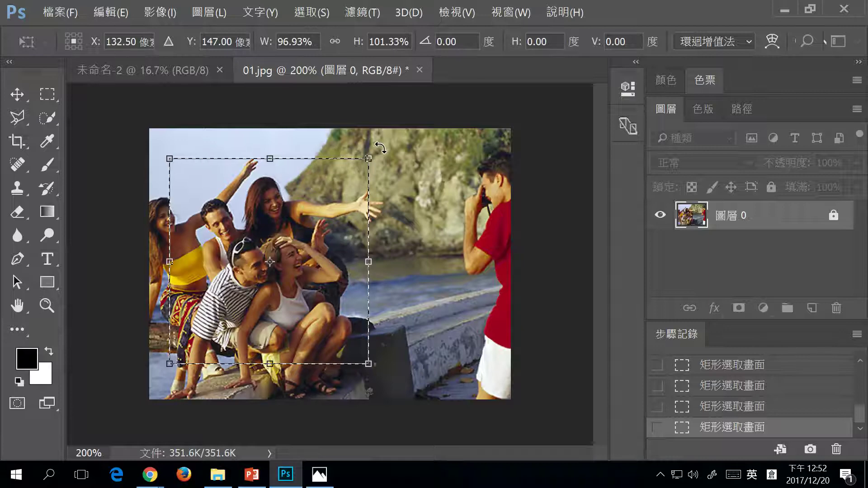
left_click_drag(381, 148, 342, 145)
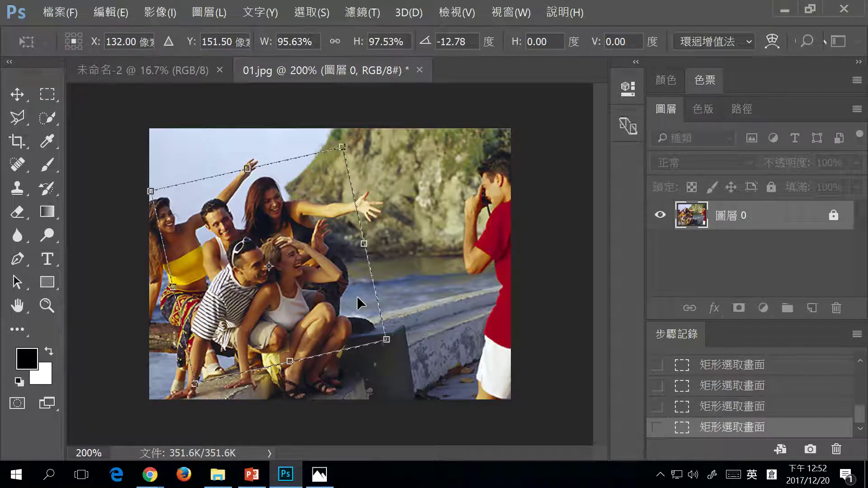
key("Return")
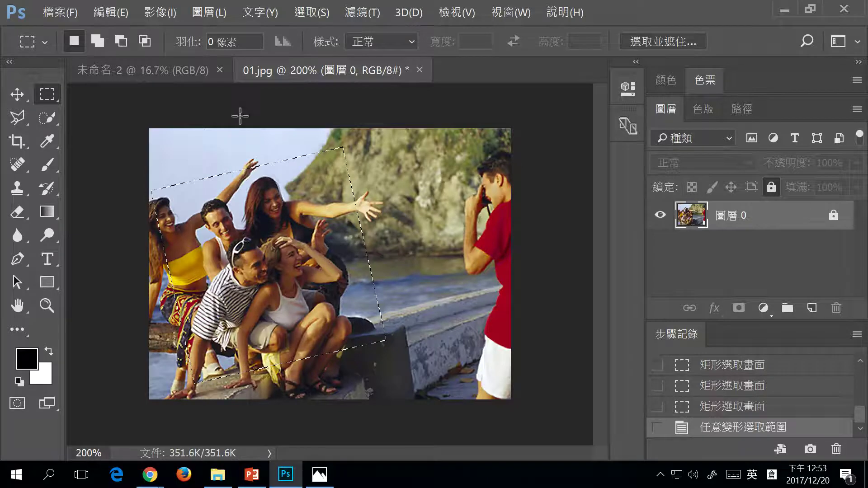
- Show the 拷貝的圖層 command for new layers, mark its path and shortcut in red, and close it without running it
left_click(220, 15)
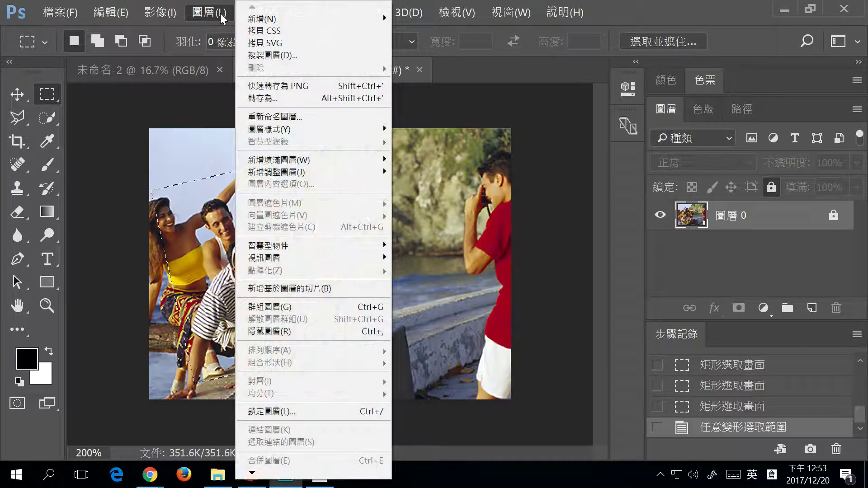
mouse_move(281, 19)
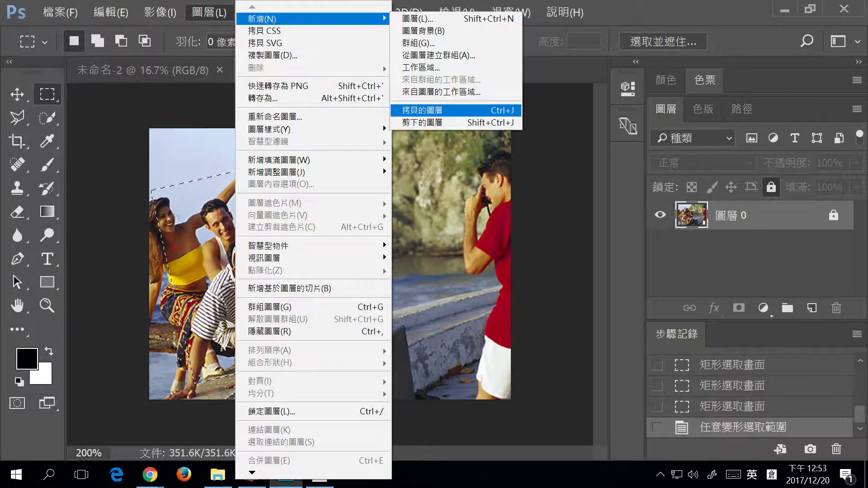
mouse_move(190, 3)
left_mouse_down()
mouse_move(236, 26)
mouse_move(284, 14)
mouse_move(284, 26)
left_mouse_up()
left_click_drag(398, 103, 457, 118)
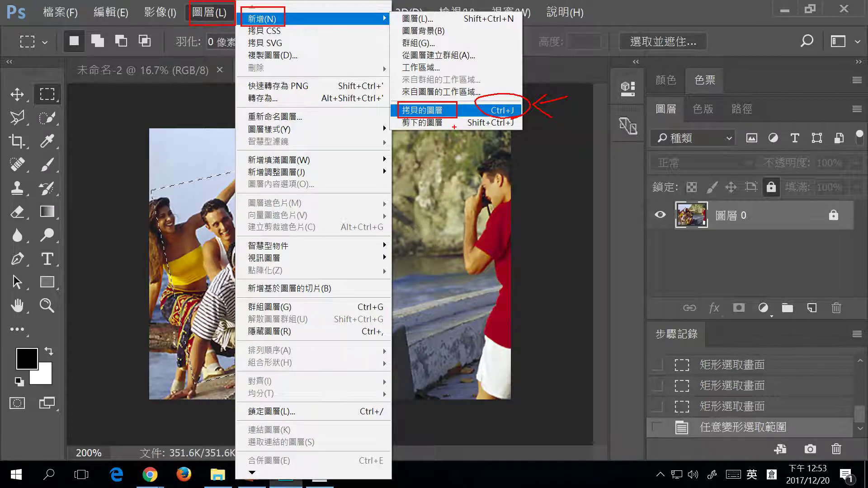
key("Escape")
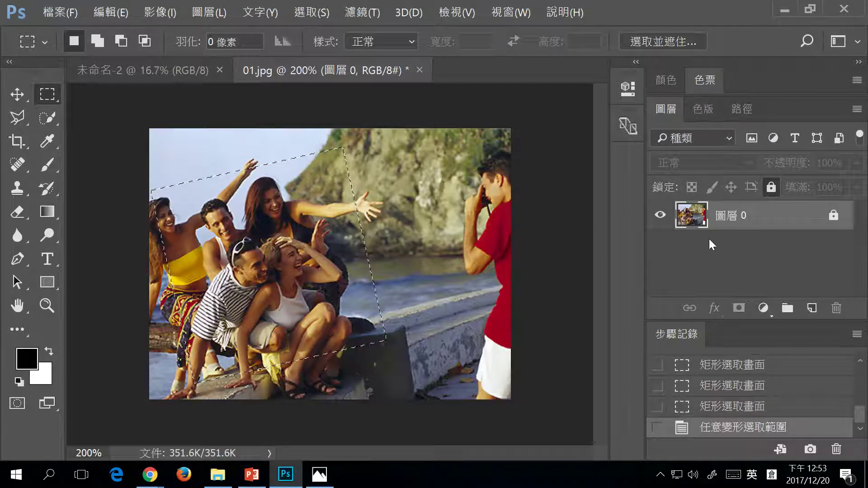
- Try to copy the selection from the locked 圖層 0 to a new layer, and unlock 圖層 0
key("ctrl+j")
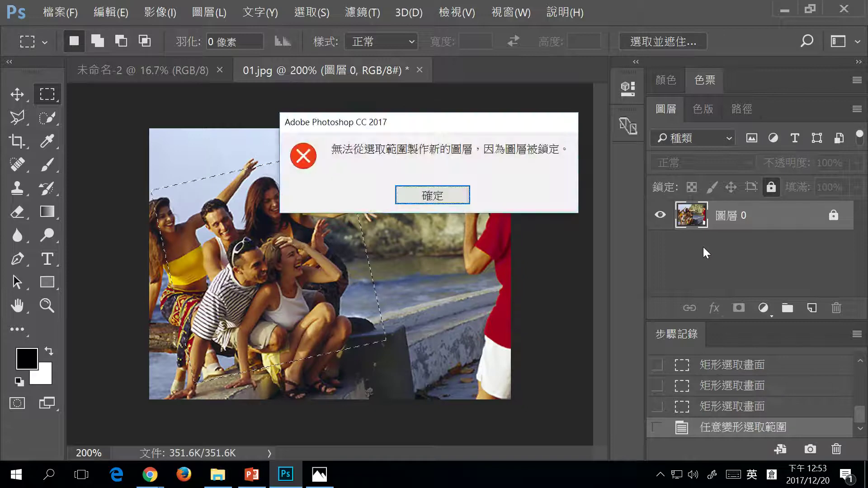
left_click(458, 204)
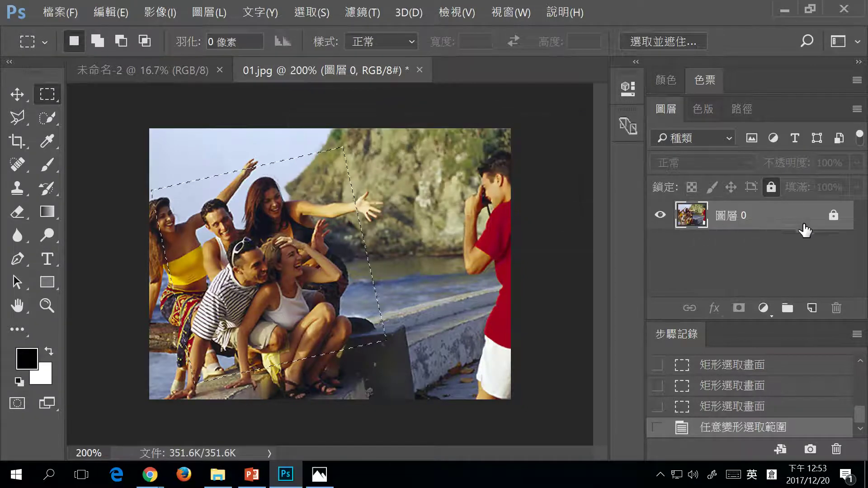
left_click(774, 188)
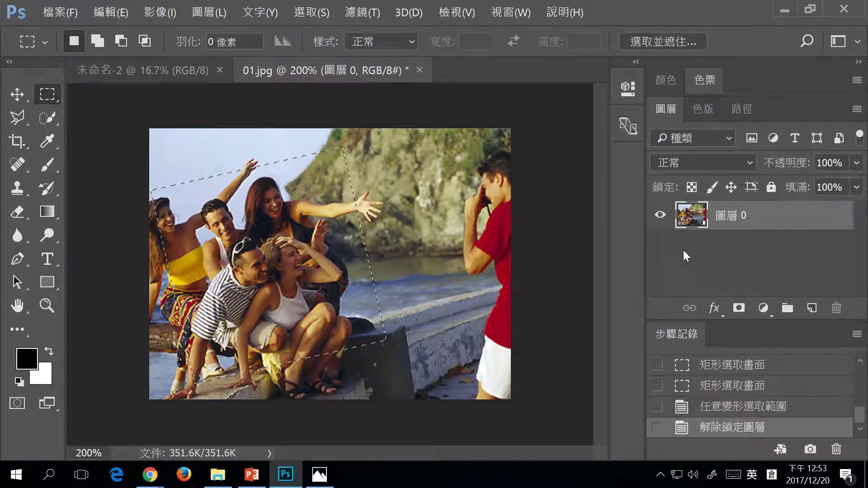
- Copy the tilted selection to a new layer and hide 圖層 0 to isolate the copy
key("ctrl+j")
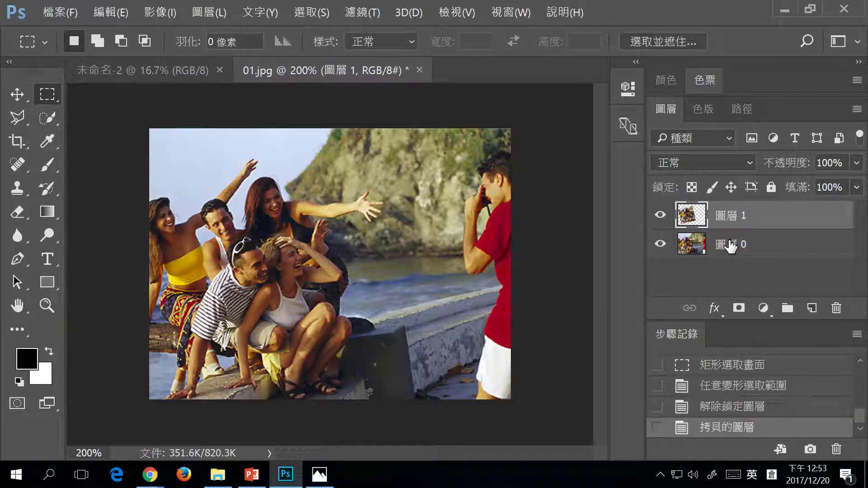
left_click(661, 246)
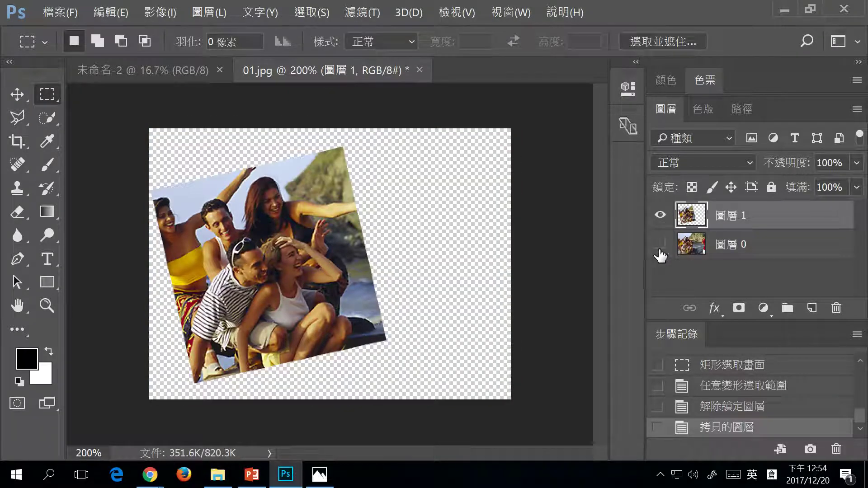
- Show and select 圖層 0, draw an upright rectangular selection over the group of people, and copy it to a new layer
left_click(661, 247)
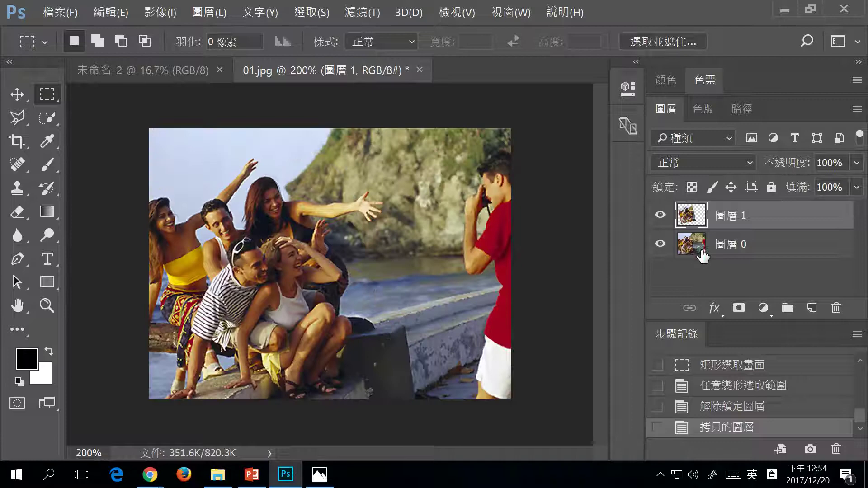
left_click(727, 246)
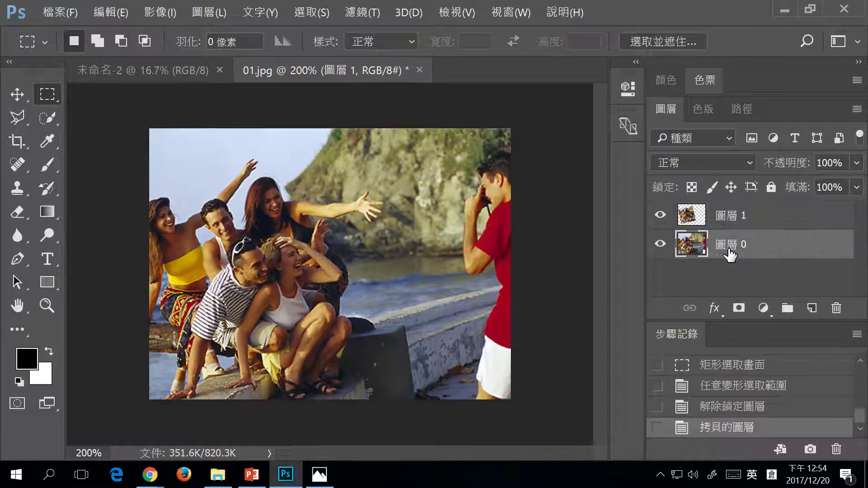
left_click_drag(181, 166, 356, 349)
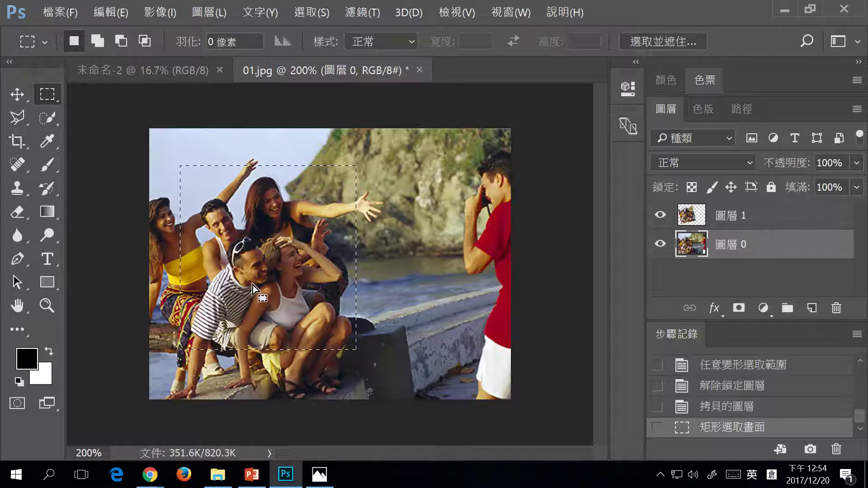
key("ctrl+j")
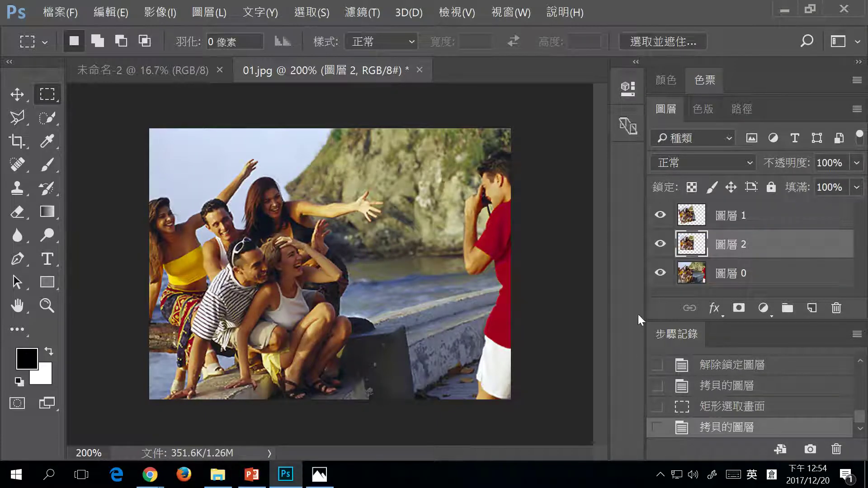
- Show the 圖層 1 and 圖層 2 copies one at a time, and finish with only 圖層 0 visible
left_click(660, 273)
left_click(660, 244)
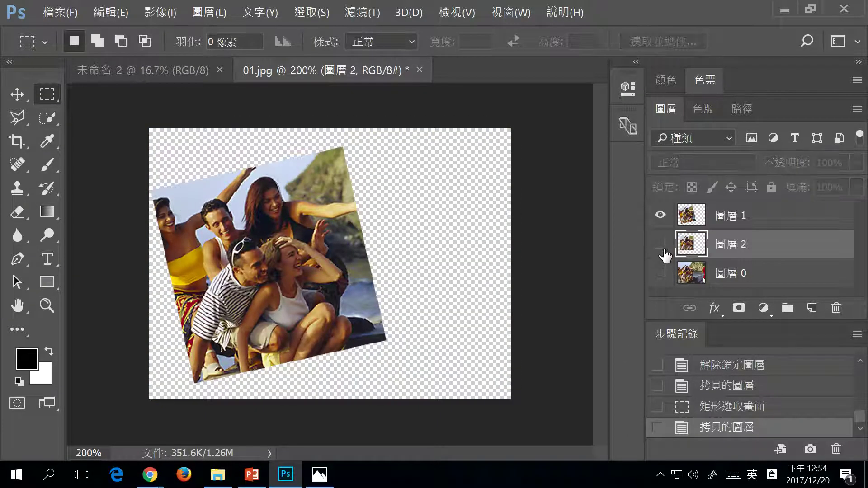
left_click(660, 215)
left_click(660, 245)
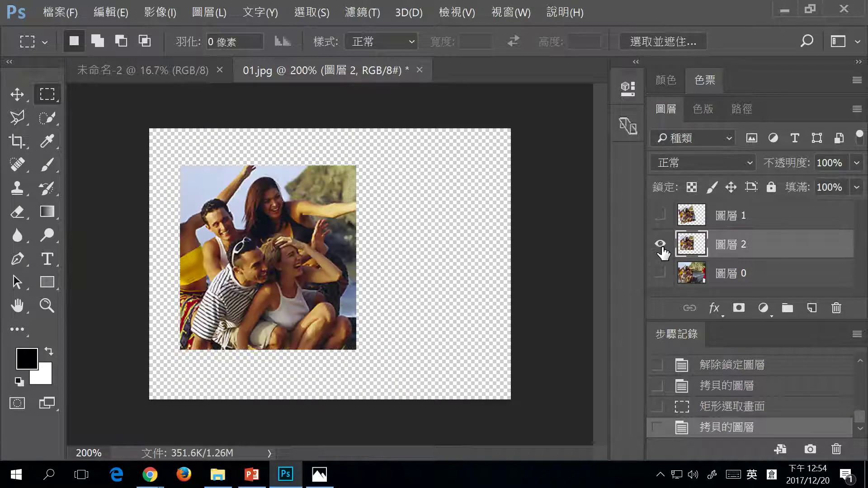
left_click(660, 244)
left_click(661, 273)
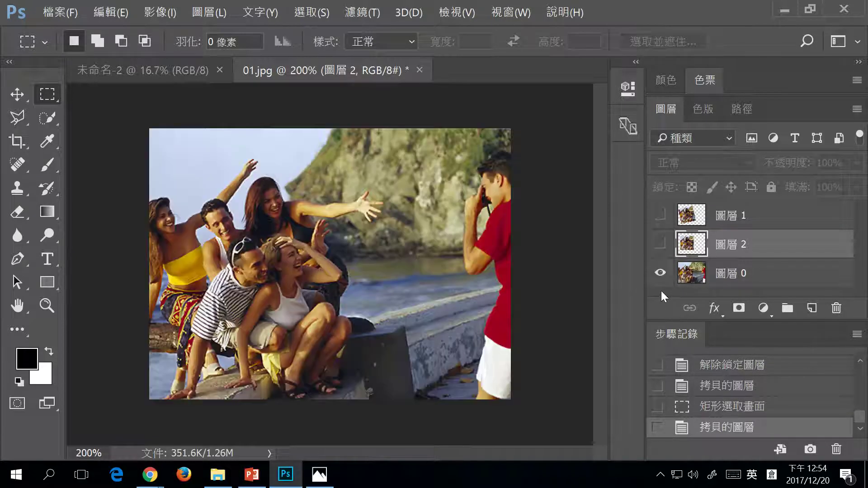
- Make 圖層 0 the active layer and draw a circular selection over the group, centred at about X 161, Y 165 pixels
left_click(661, 272)
left_click(691, 273)
left_click(661, 273)
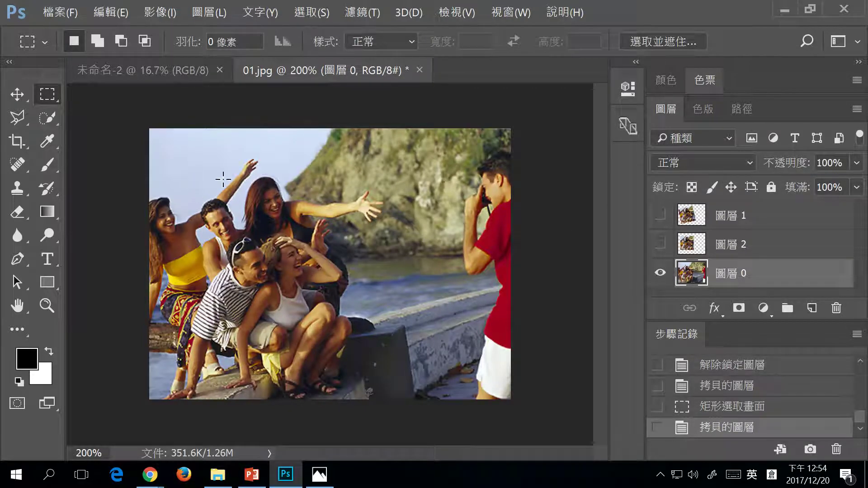
left_click(58, 96)
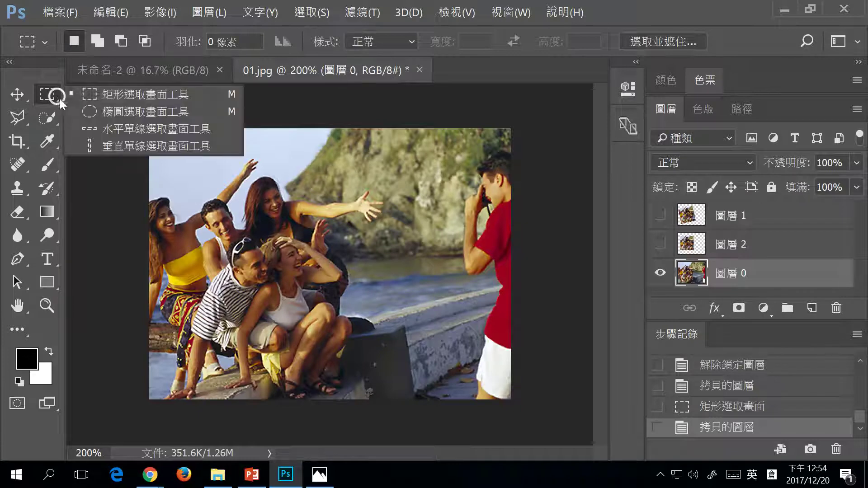
left_click(136, 111)
left_click_drag(190, 176, 445, 383)
- Transform the circular selection outline by moving its centre to X 132, Y 142 pixels, and apply it
right_click(351, 270)
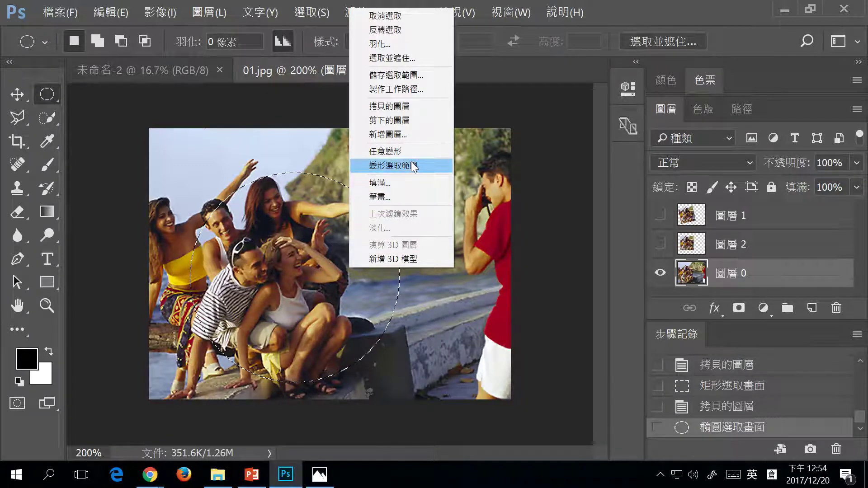
left_click(412, 166)
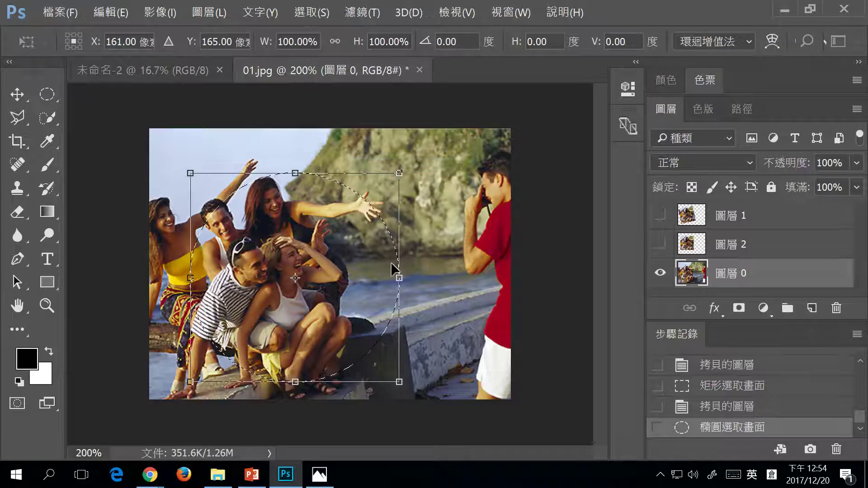
left_click_drag(328, 290, 302, 269)
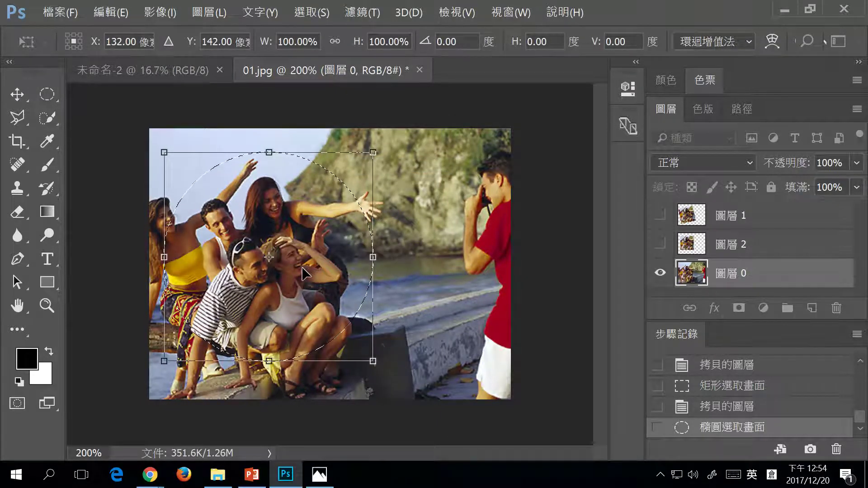
key("Return")
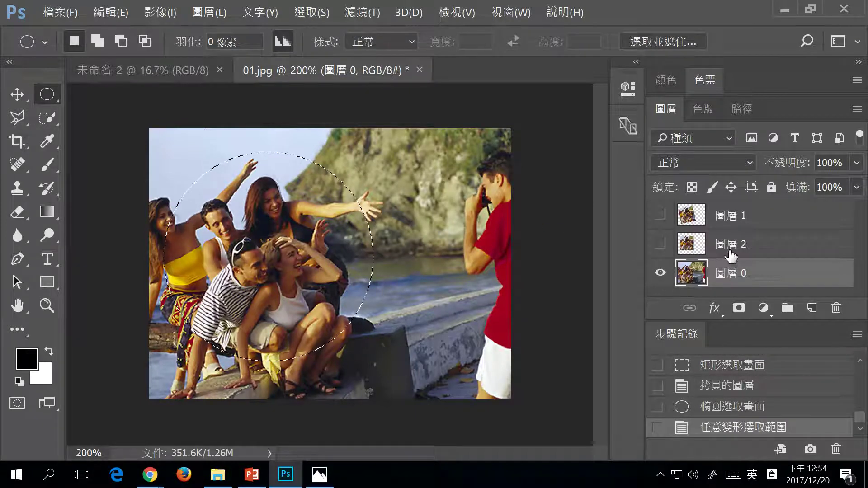
- Copy the circular selection from 圖層 1 to a new layer and hide 圖層 0 to isolate the copy
left_click(740, 218)
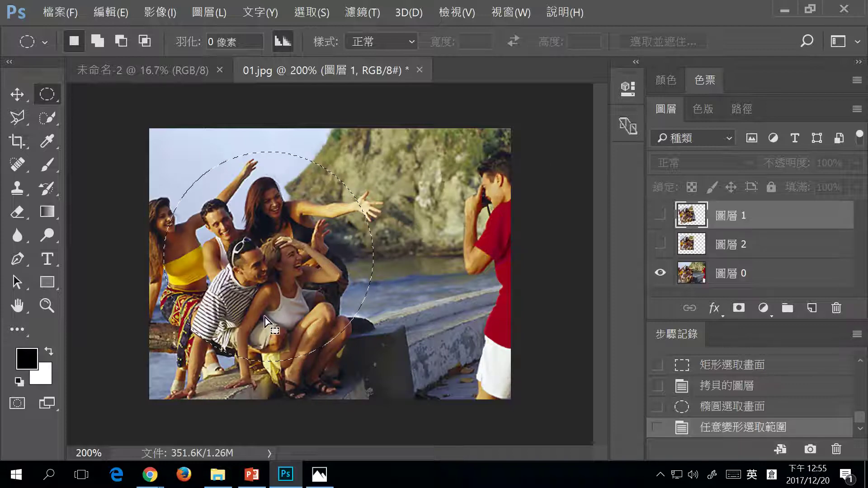
key("ctrl+j")
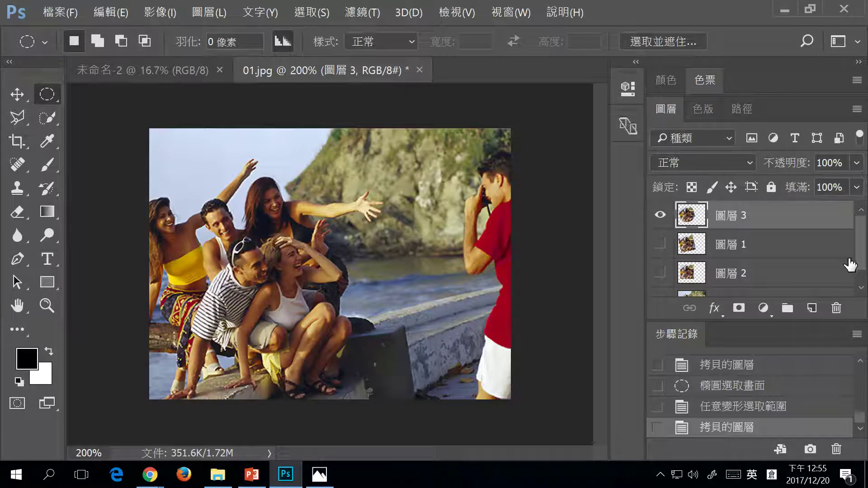
scroll(859, 260, "down", 1)
left_click(661, 284)
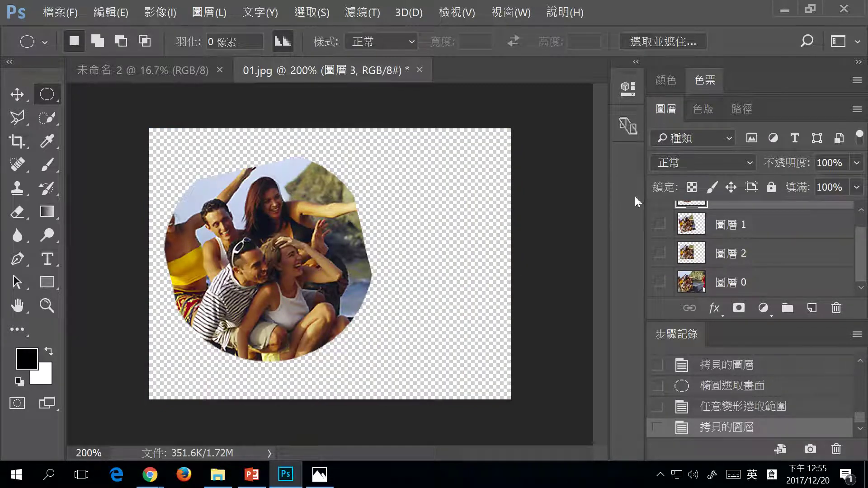
- Compare the new circular copy with its source 圖層 1 by showing each layer alone
scroll(850, 231, "up", 1)
left_click(660, 216)
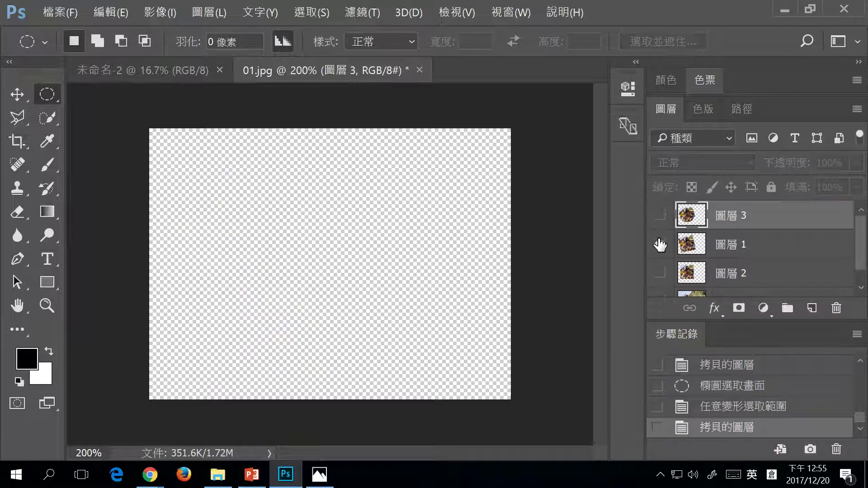
left_click(661, 244)
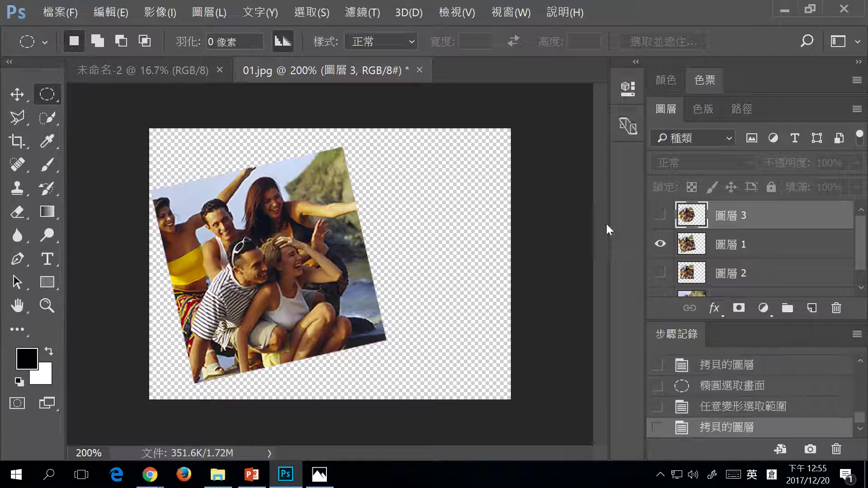
left_click(660, 245)
left_click(661, 217)
left_click_drag(737, 226, 804, 225)
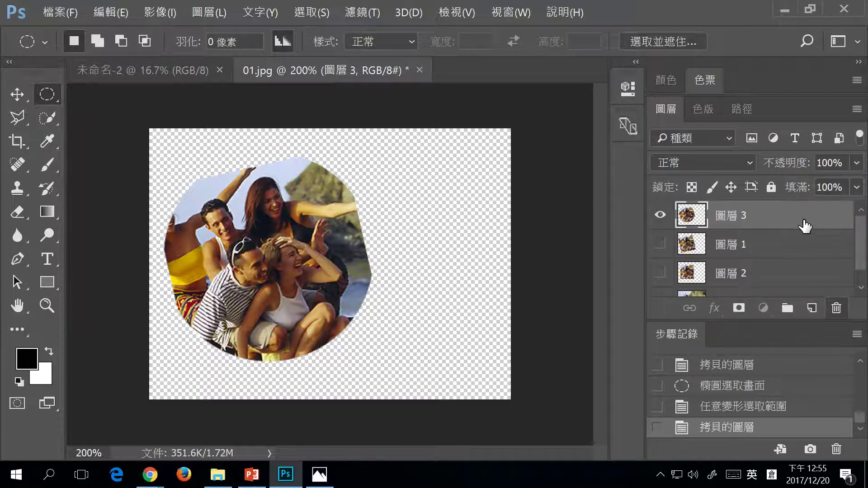
- Close the 顏色 and 色票 group to make more room for the layer list
right_click(702, 86)
left_click(761, 99)
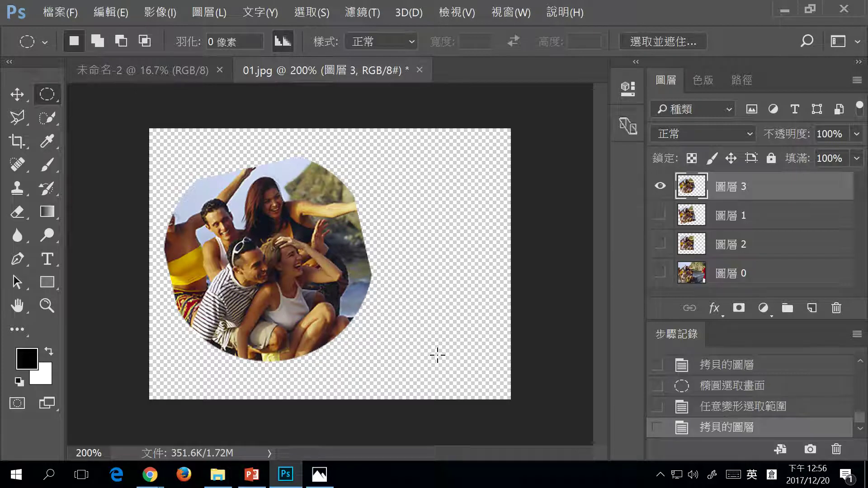
- Undo the layer copy made from 圖層 1
left_click(119, 13)
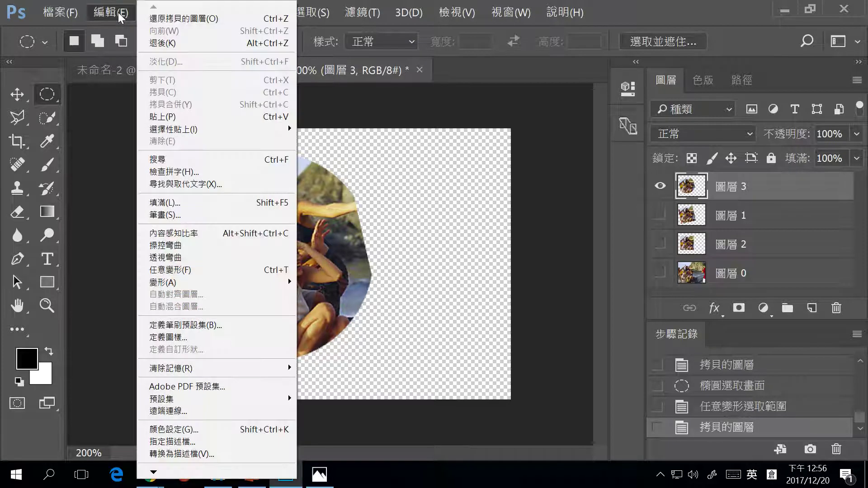
left_click(191, 19)
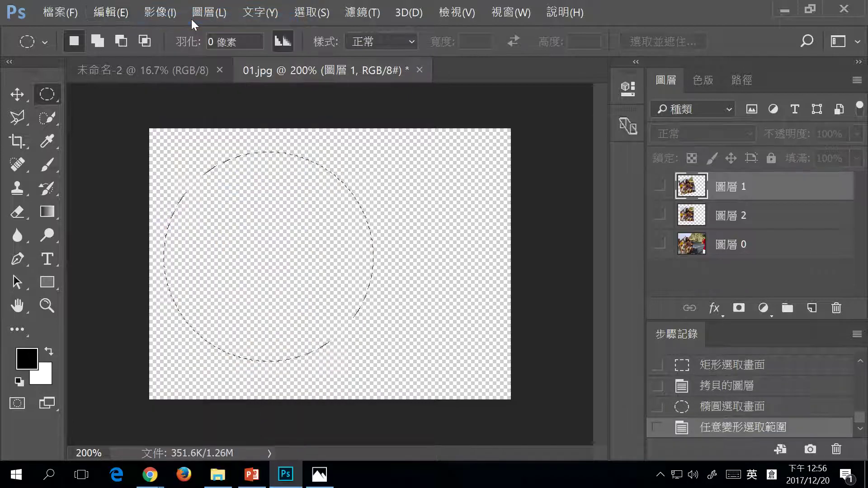
- Show and select 圖層 0, copy the circular selection to a new layer, and hide 圖層 0 to isolate the copy
left_click(742, 245)
left_click(662, 245)
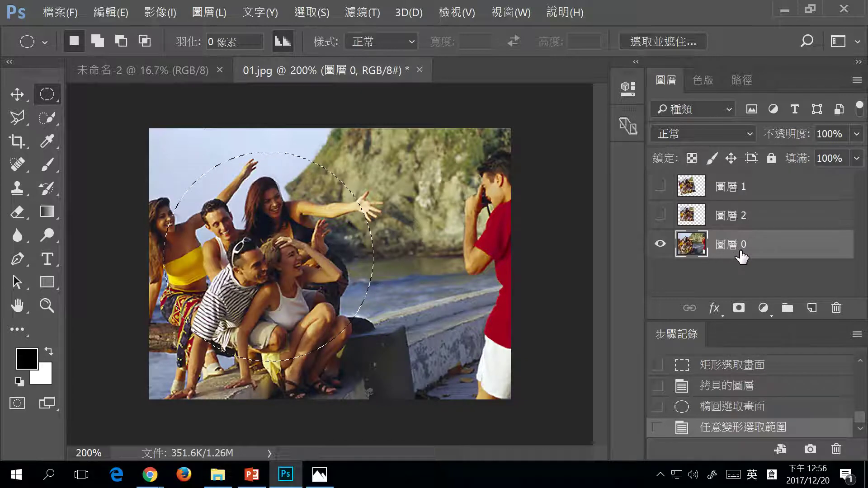
key("ctrl+j")
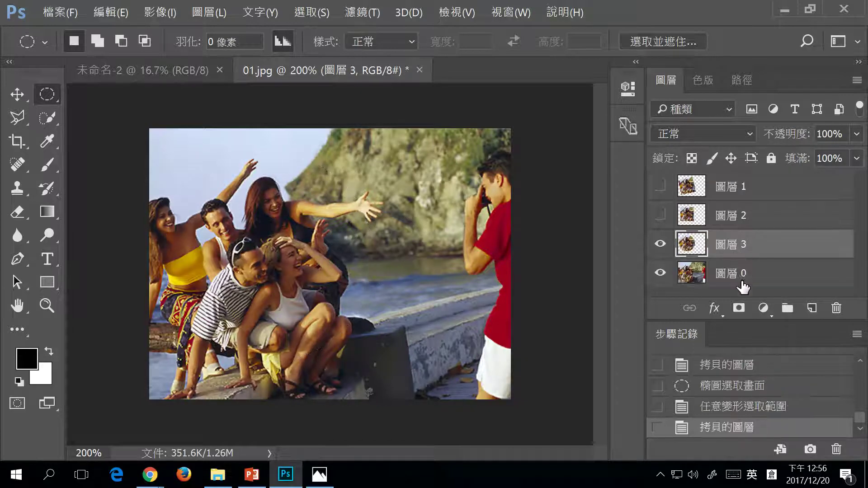
left_click(660, 274)
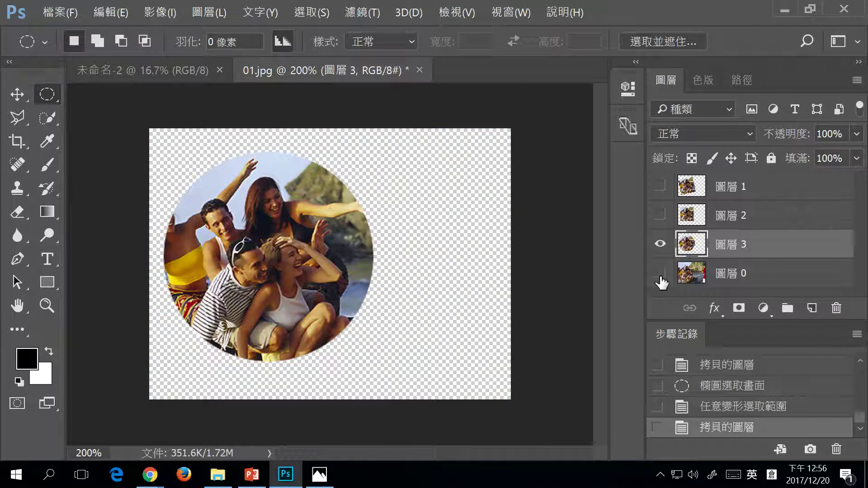
- Review the circular, tilted and upright copies by showing each layer alone, and finish with only 圖層 0 visible
left_click(661, 276)
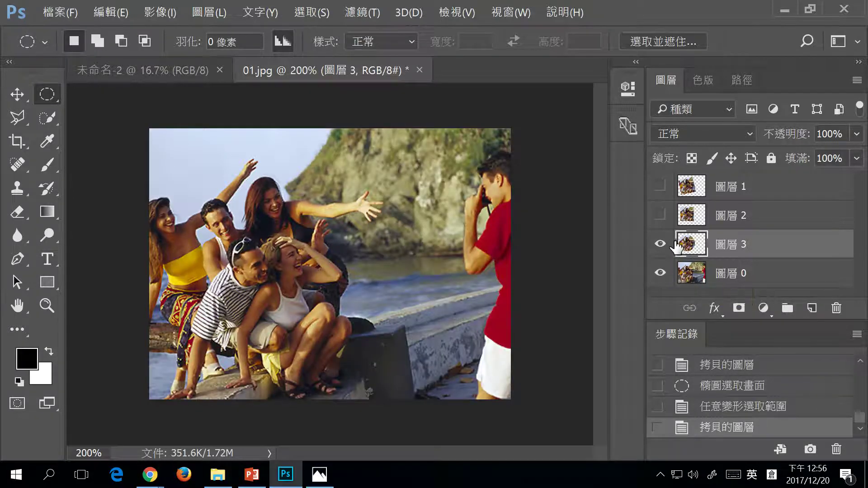
left_click(661, 274)
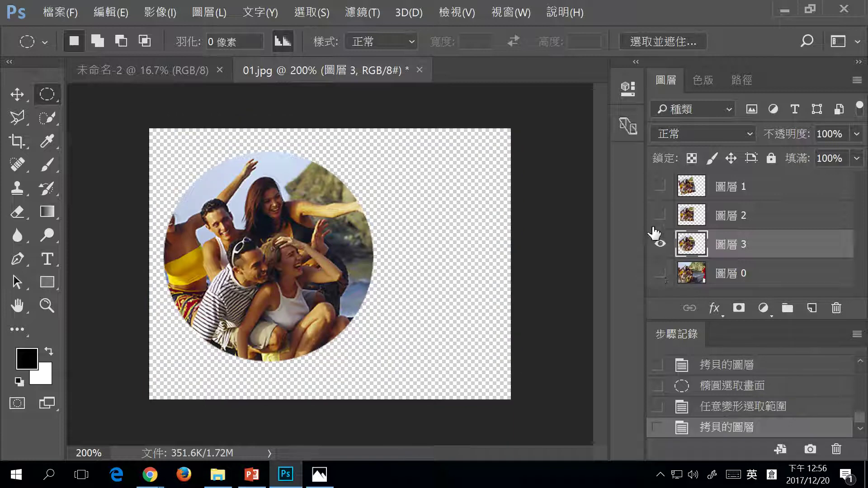
left_click(660, 185)
left_click(660, 245)
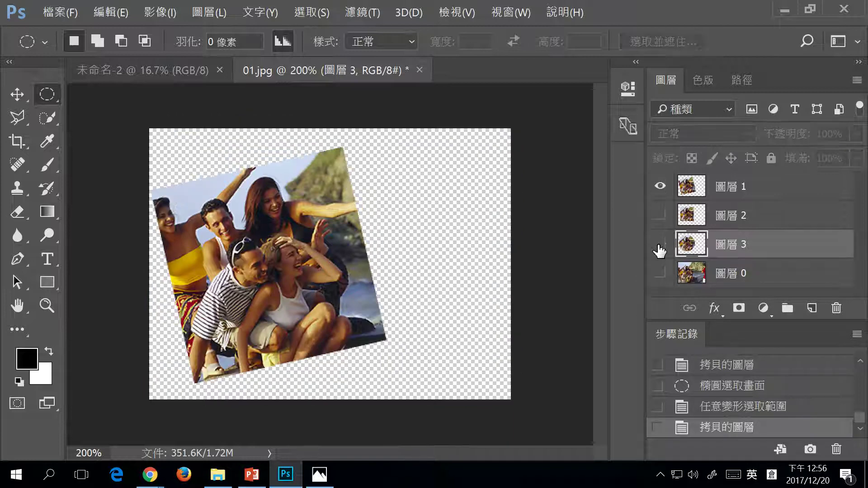
left_click(660, 215)
left_click(660, 186)
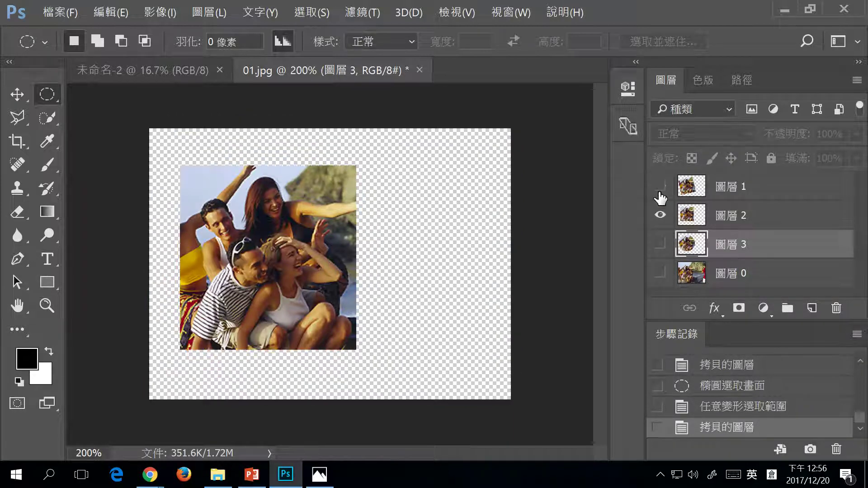
left_click(660, 219)
left_click(661, 245)
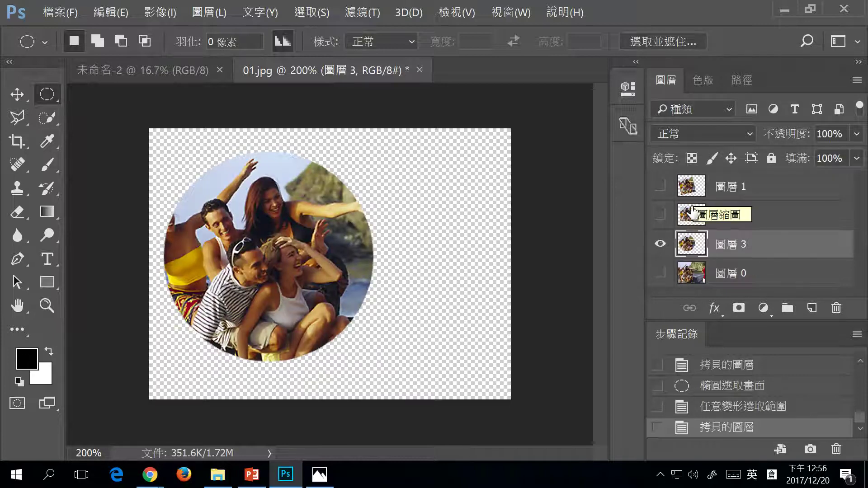
left_click(660, 244)
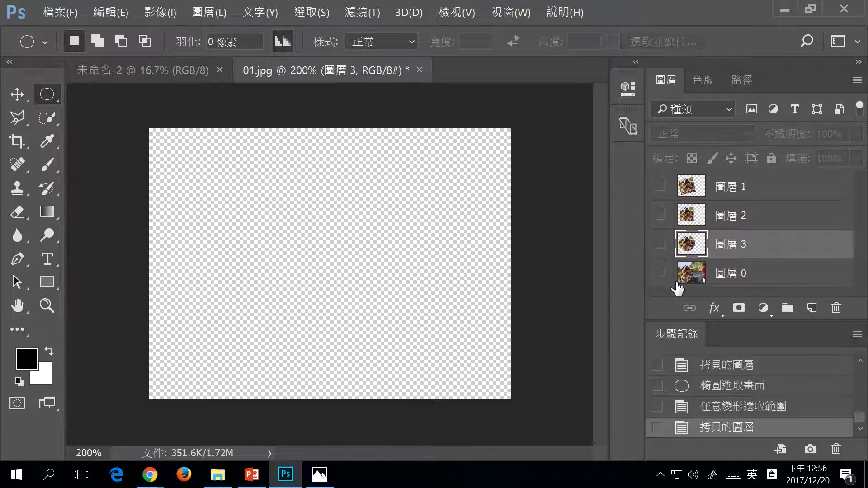
left_click(660, 273)
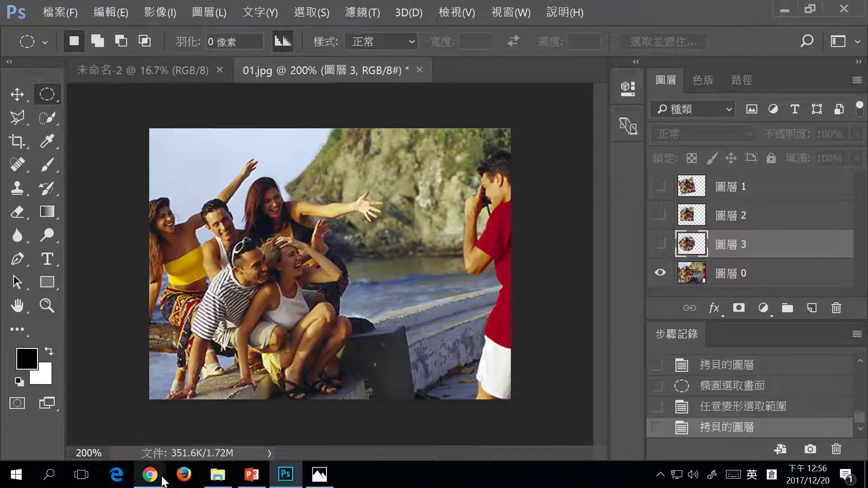
mouse_move(162, 482)
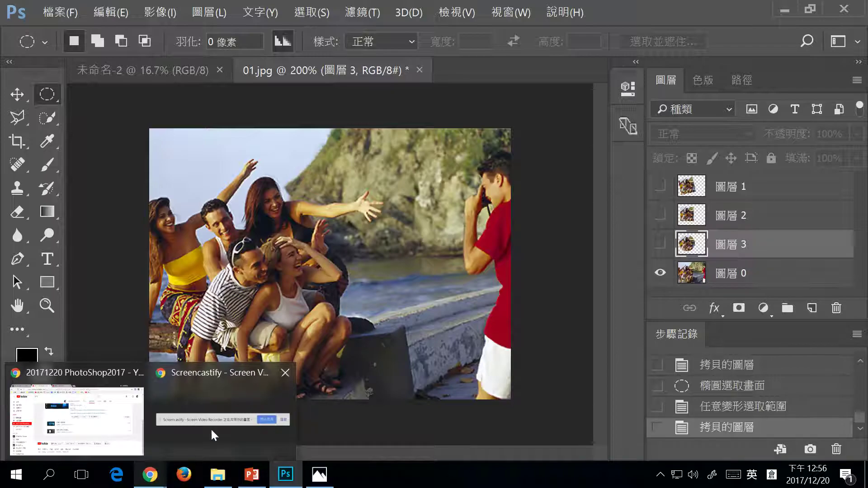